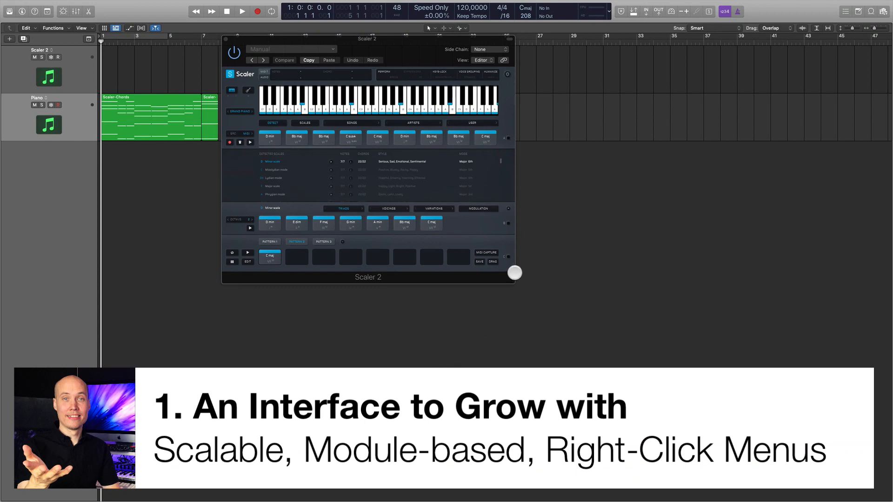
Enlarge the Scaler 2 plugin window to about twice its size and move it up so its whole interface fits on screen.
left_click_drag(513, 270, 823, 500)
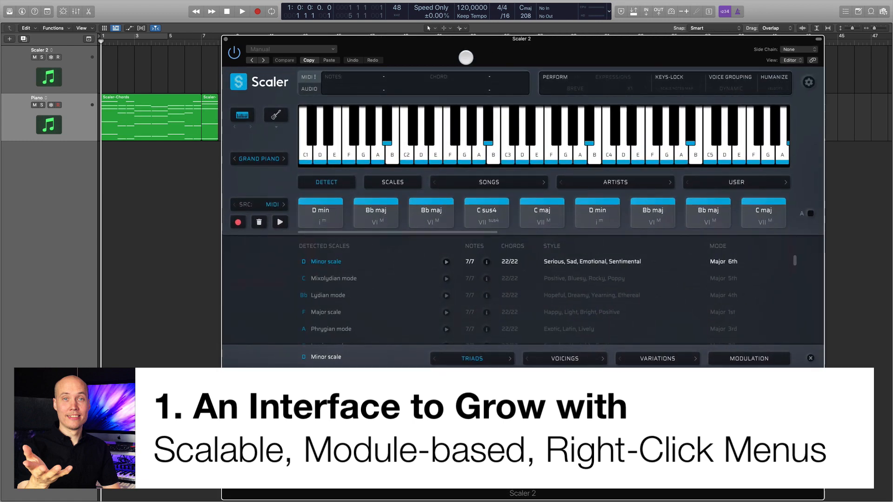
left_click_drag(469, 48, 468, 46)
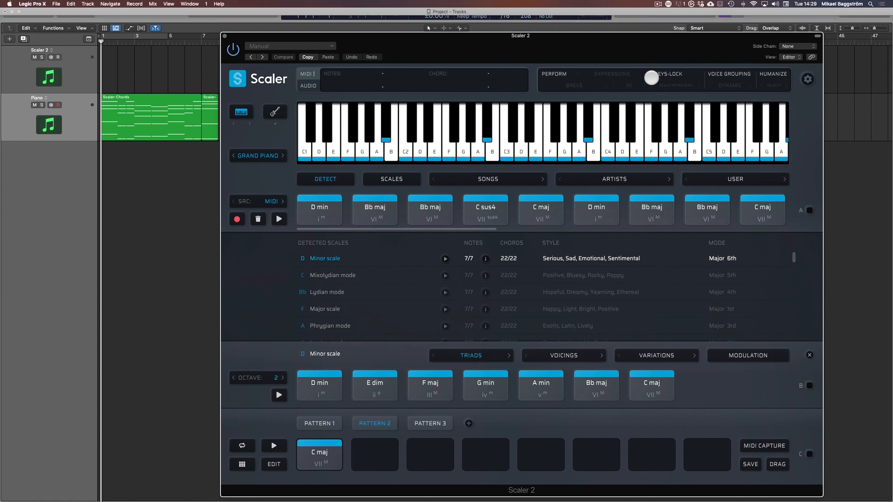
left_click_drag(491, 51, 493, 48)
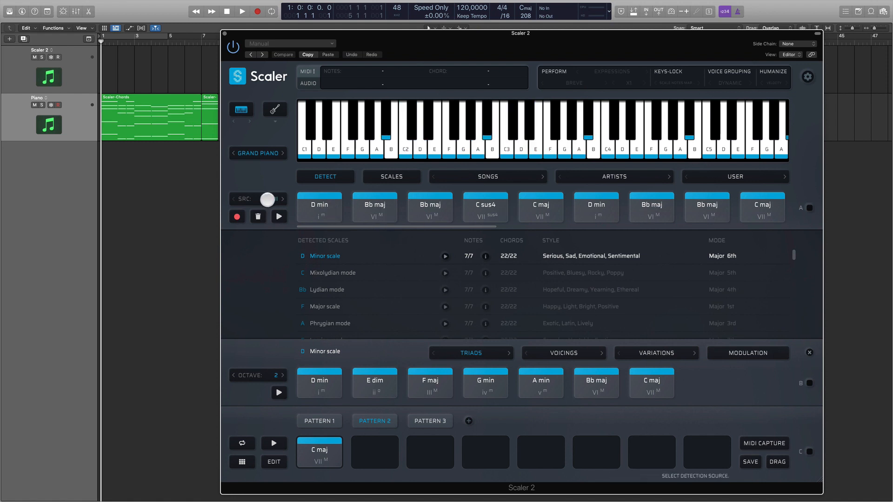
Audition the detected Bb maj and C sus4 chords, then view the Scales page and return to the Detect page.
left_click(364, 206)
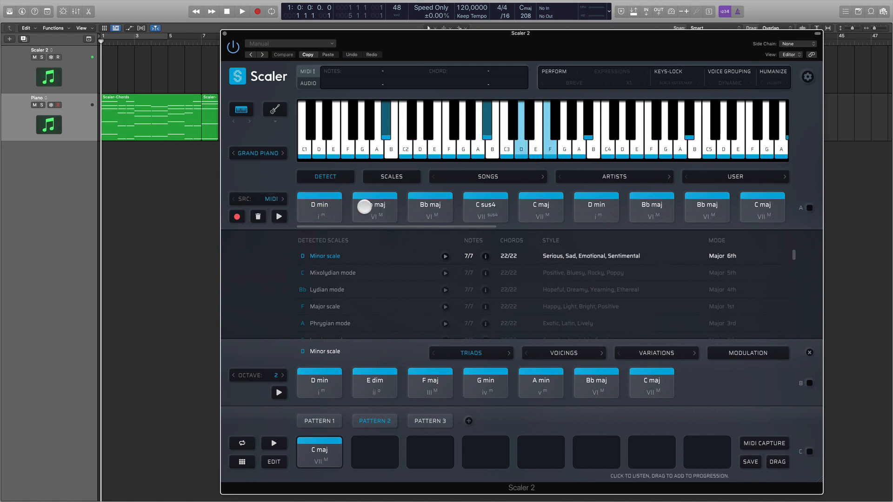
left_click(475, 208)
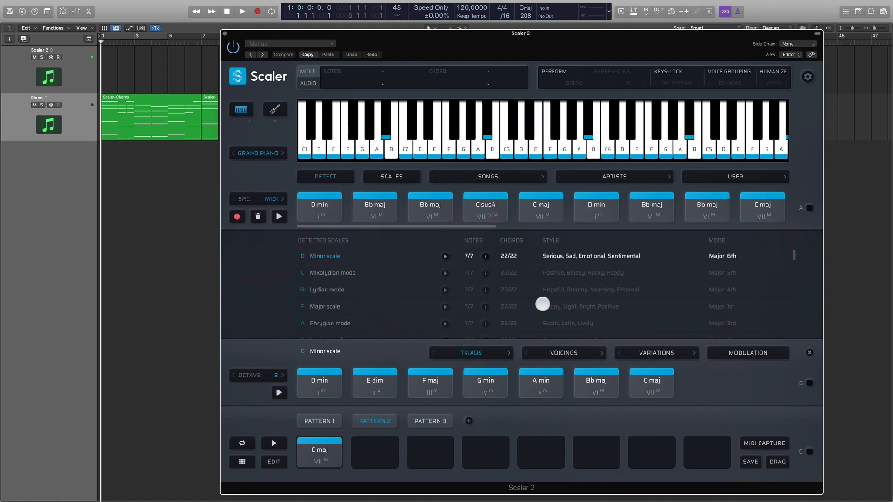
left_click(397, 176)
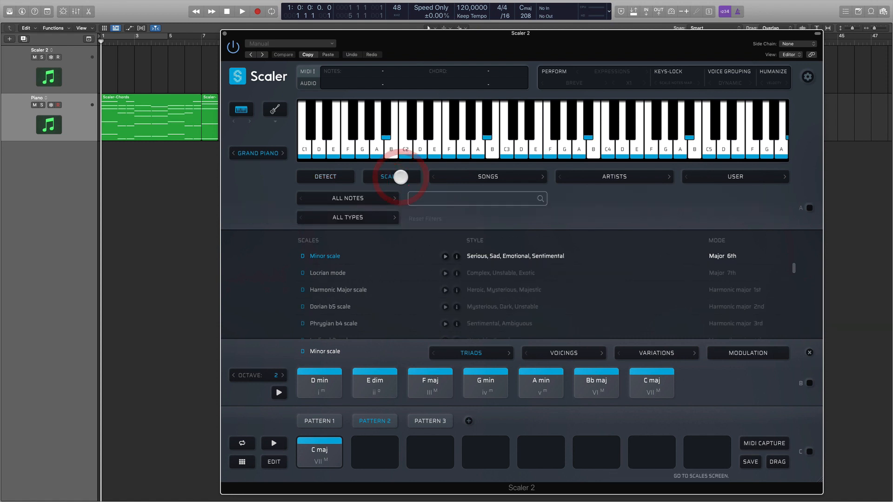
left_click(345, 174)
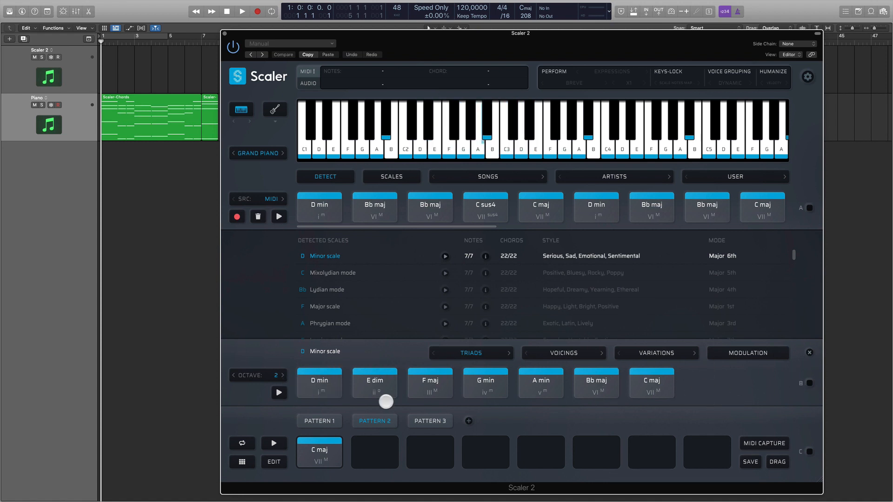
Look through the three progression patterns, make Pattern 1 active and view its chord voicing and playback timing editor.
left_click(311, 423)
left_click(375, 421)
left_click(430, 420)
left_click(327, 421)
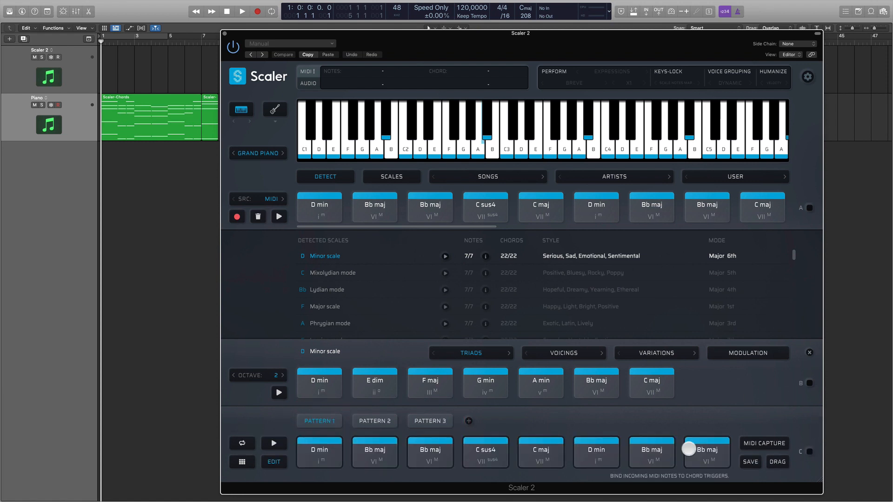
left_click(279, 461)
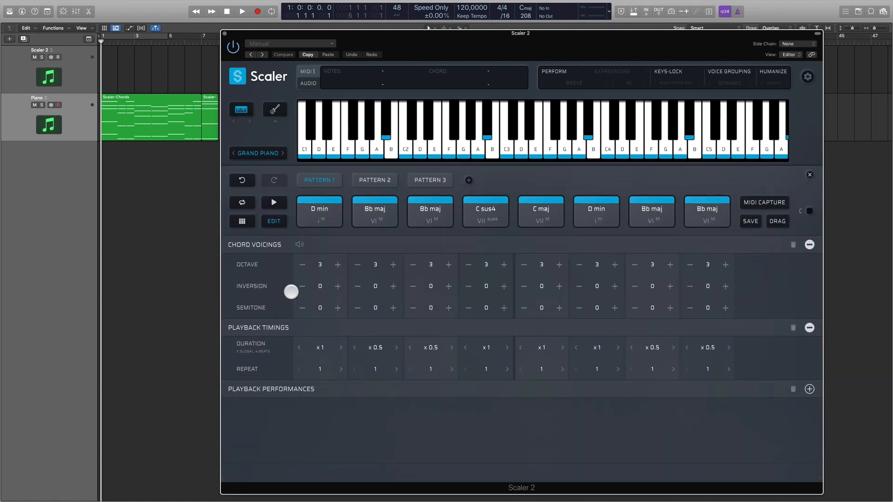
left_click(270, 221)
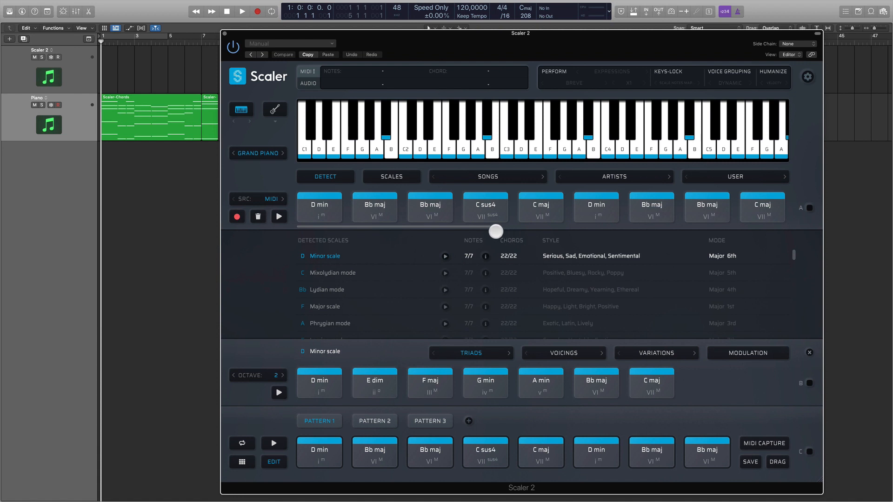
Audition the first detected D min chord and view the commands available for it.
left_click(305, 206)
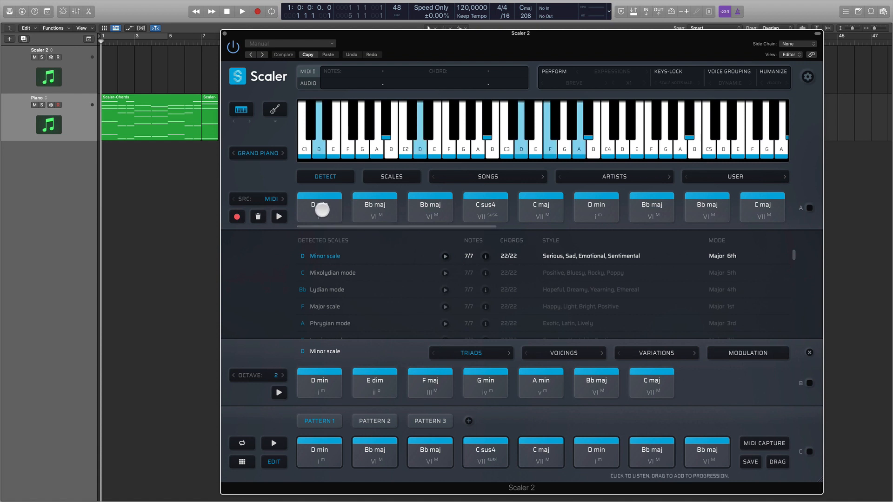
right_click(322, 210)
mouse_move(346, 235)
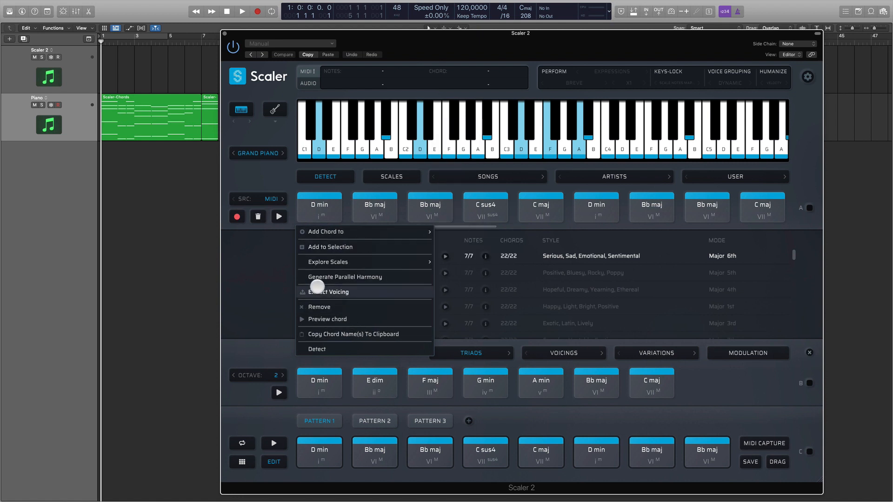
left_click(292, 274)
View the Modulation screen and the playback settings, returning to the main Detect view.
left_click(741, 349)
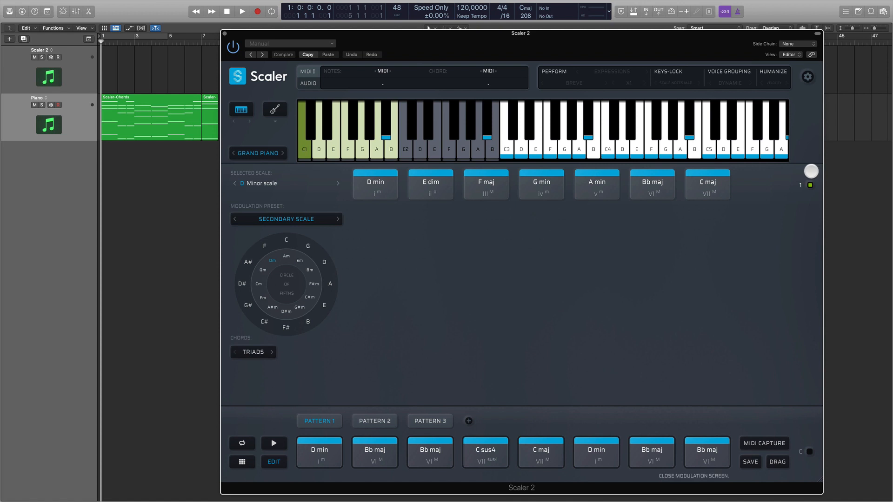
left_click(810, 171)
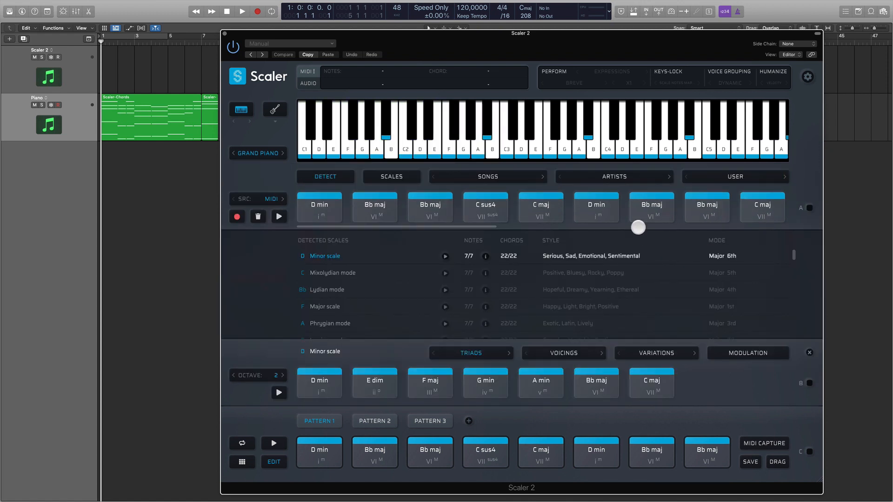
left_click(808, 79)
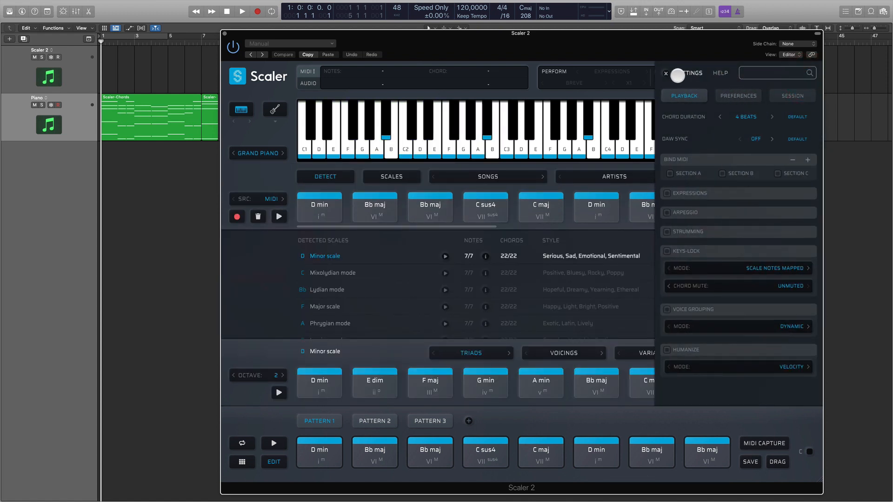
left_click(665, 72)
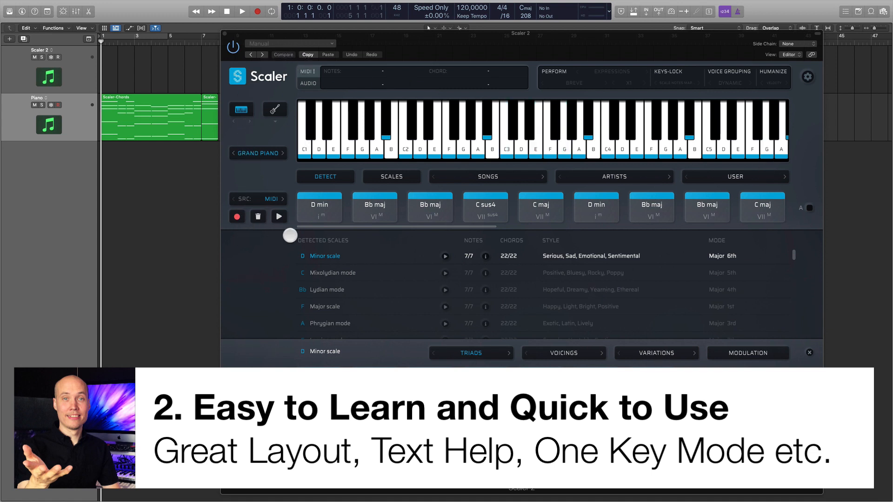
Reposition the plugin window and audition the detected C sus4, D min and Bb maj chords and the D min scale triad.
left_click(501, 209)
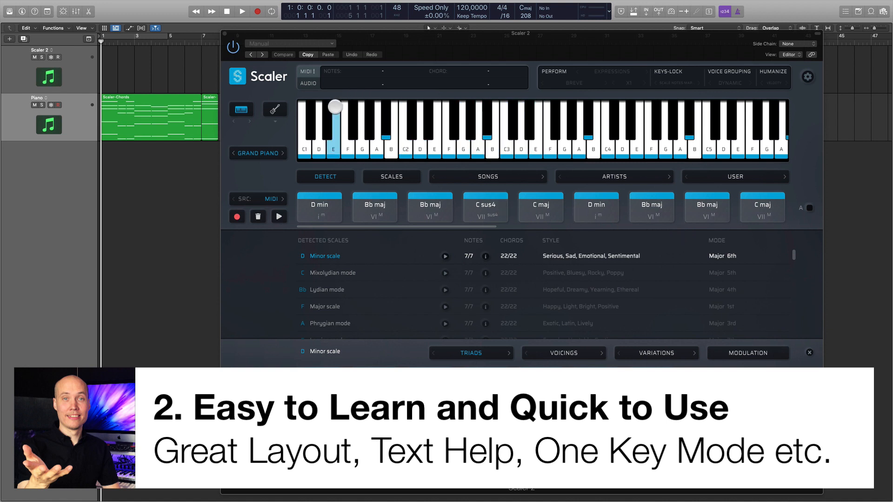
left_click(301, 207)
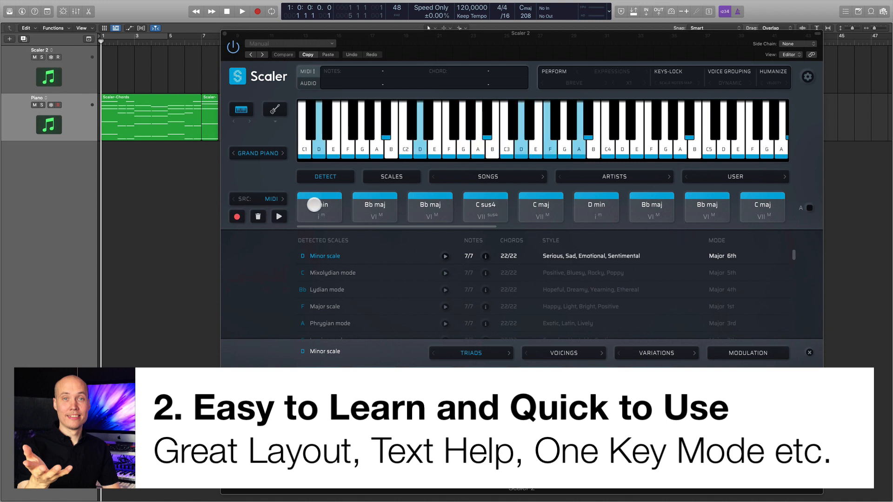
left_click(310, 205)
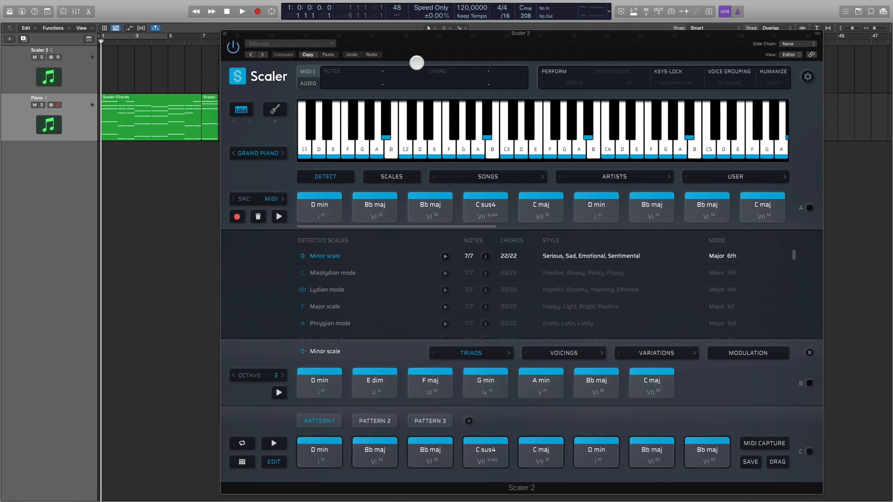
left_click_drag(416, 62, 365, 35)
left_click(267, 186)
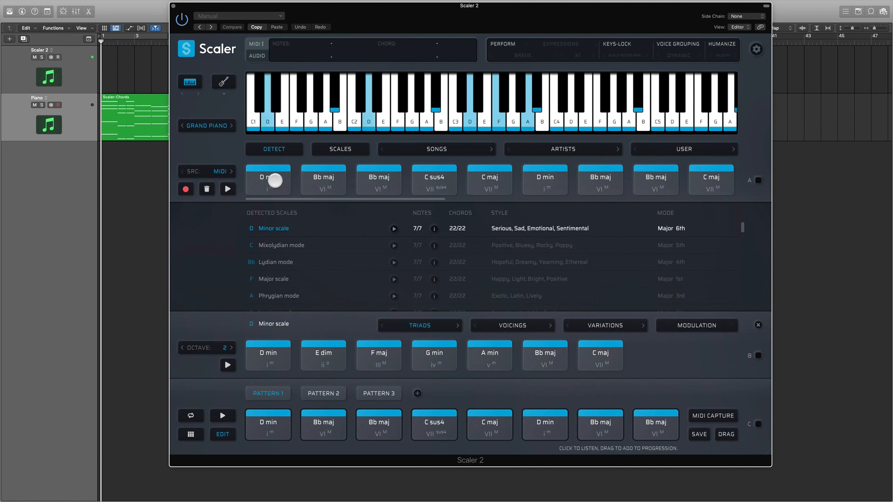
left_click(324, 178)
left_click(279, 355)
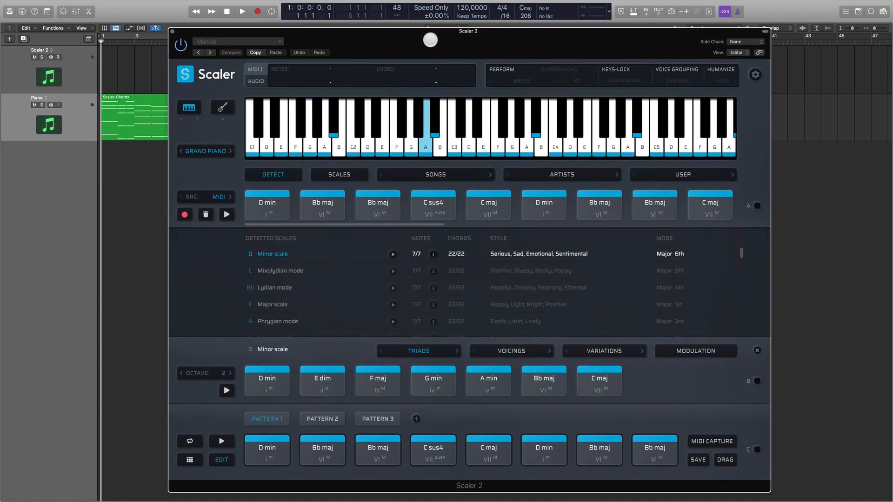
Move the plugin window aside to uncover the piano regions and audition the G min and A min triads plus detected C maj and D min.
left_click_drag(430, 17, 450, 35)
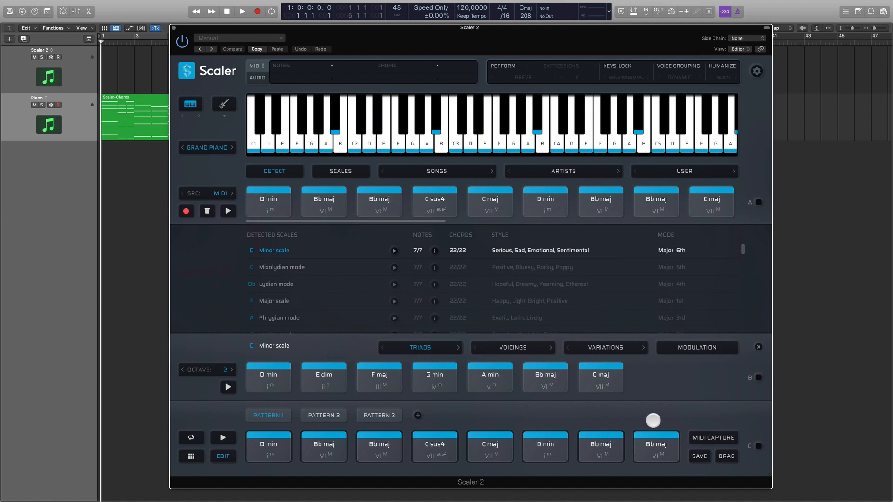
left_click(420, 373)
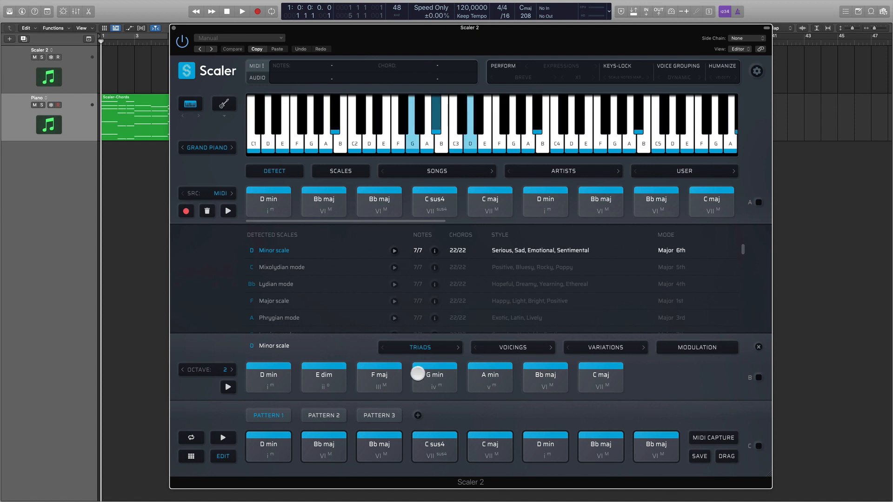
left_click(476, 375)
left_click_drag(483, 37, 563, 37)
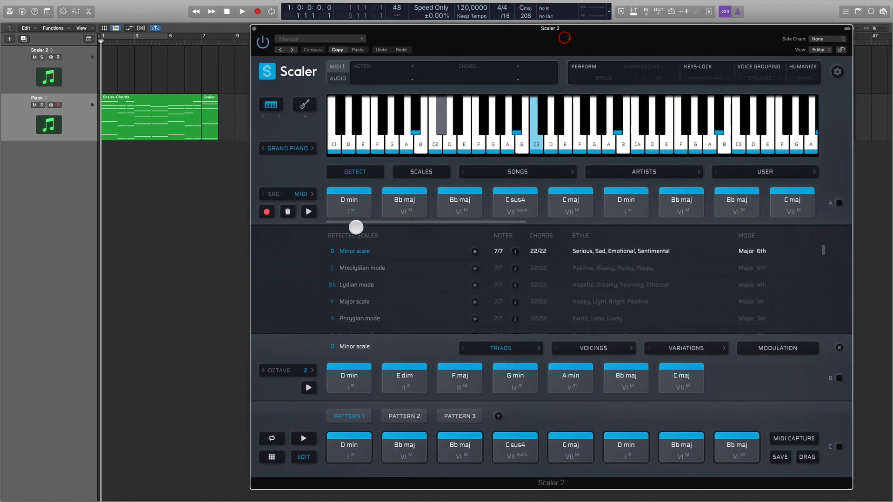
left_click(809, 210)
left_click(343, 210)
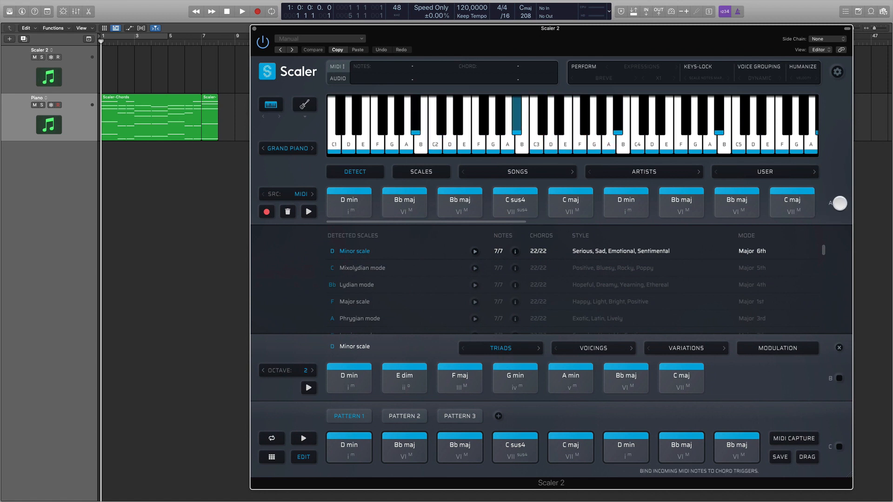
Bind incoming MIDI notes to the chord triggers of the detected chords in section A.
left_click(839, 203)
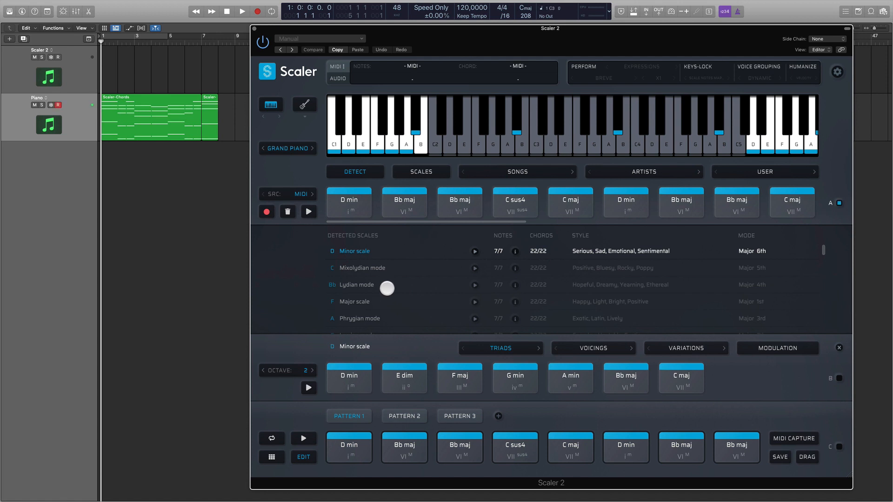
left_click(838, 204)
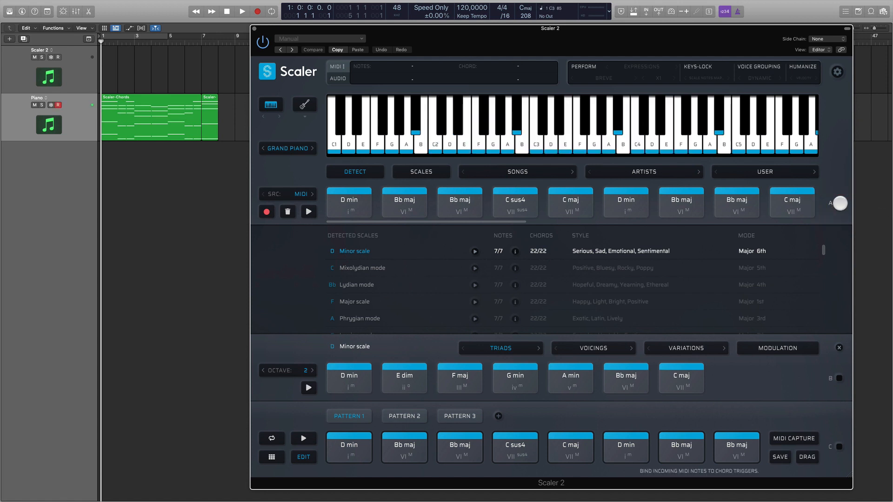
left_click(839, 203)
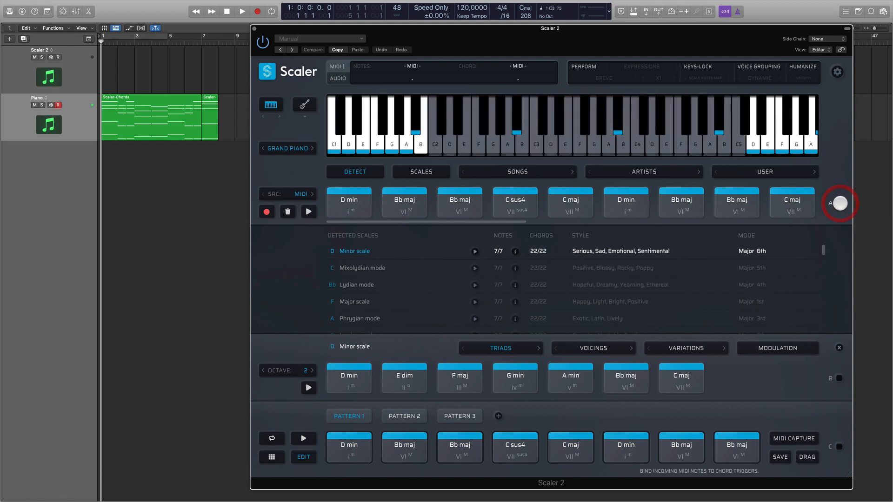
Select the Scaler 2 track, turn off MIDI binding for section A and audition the detected C sus4 chord.
left_click(90, 81)
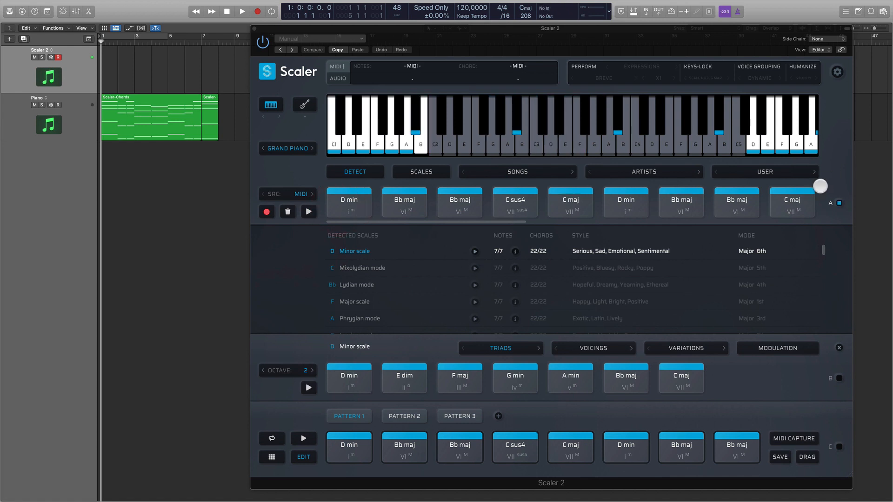
left_click(839, 203)
left_click(505, 196)
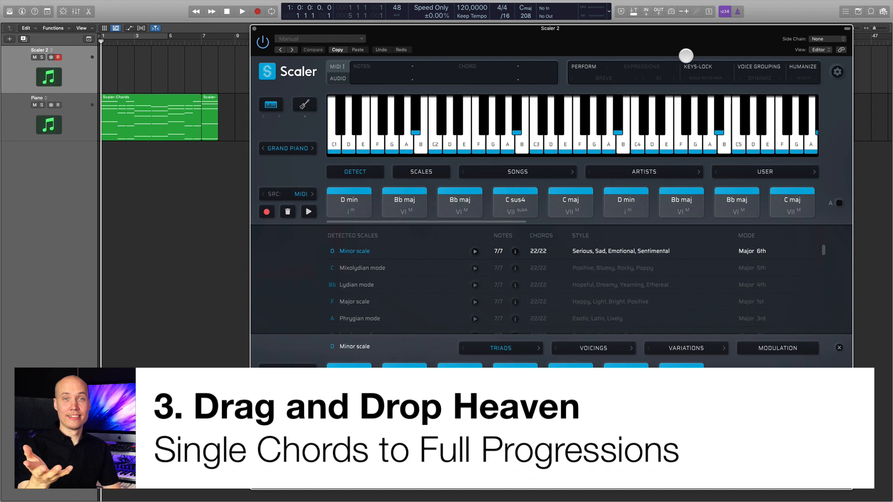
Move the plugin window farther off the timeline and audition the detected D min, Bb maj and C sus4 chords and the F maj triad.
left_click_drag(682, 38, 720, 39)
left_click(387, 202)
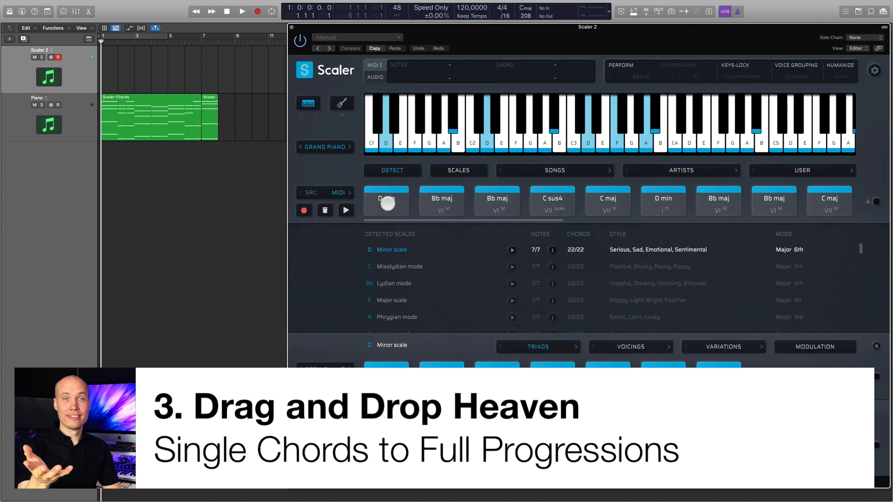
left_click(446, 209)
left_click(490, 205)
left_click(562, 207)
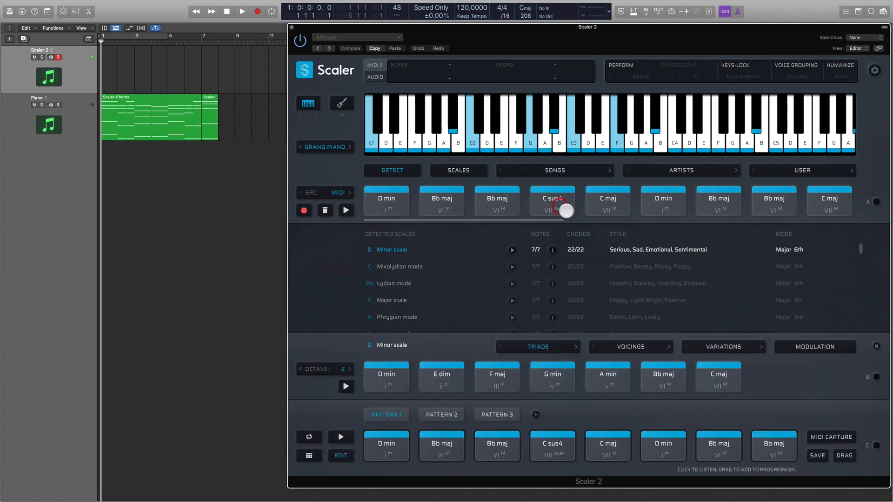
left_click(491, 368)
Place the detected Bb maj chord as a MIDI region at bar 2 of the Scaler 2 track and solo that track.
left_click(497, 200)
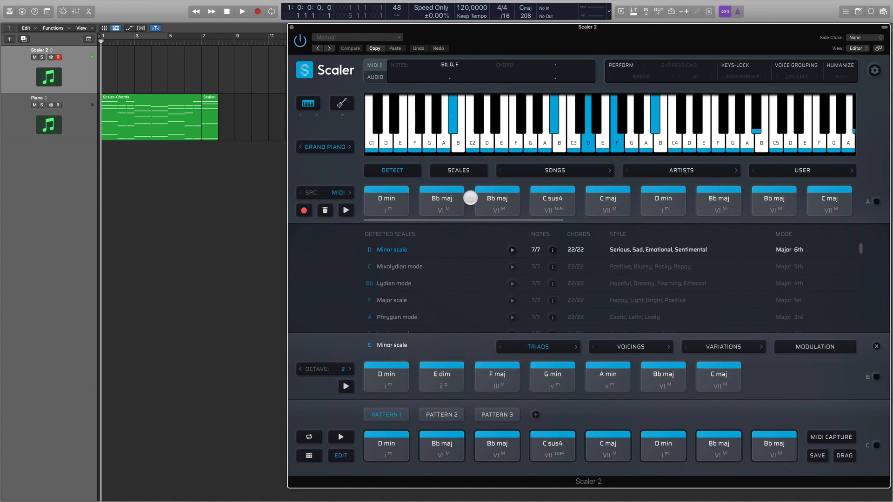
left_click_drag(470, 197, 112, 66)
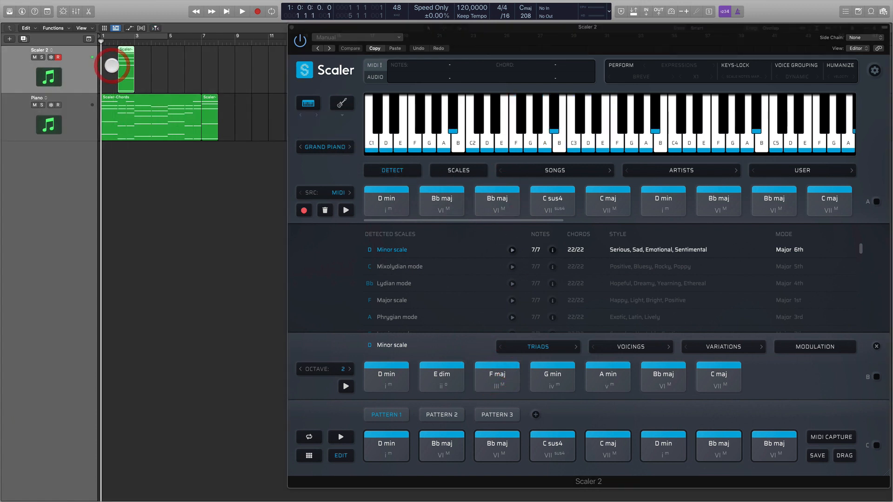
left_click(177, 67)
left_click(42, 57)
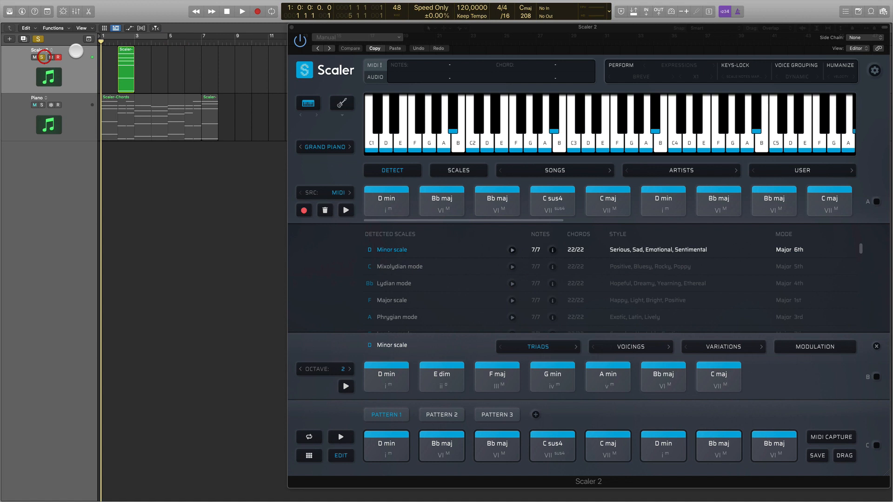
Play back the Bb maj region at bar 2 of the Scaler 2 track and delete it.
left_click(120, 37)
key("space")
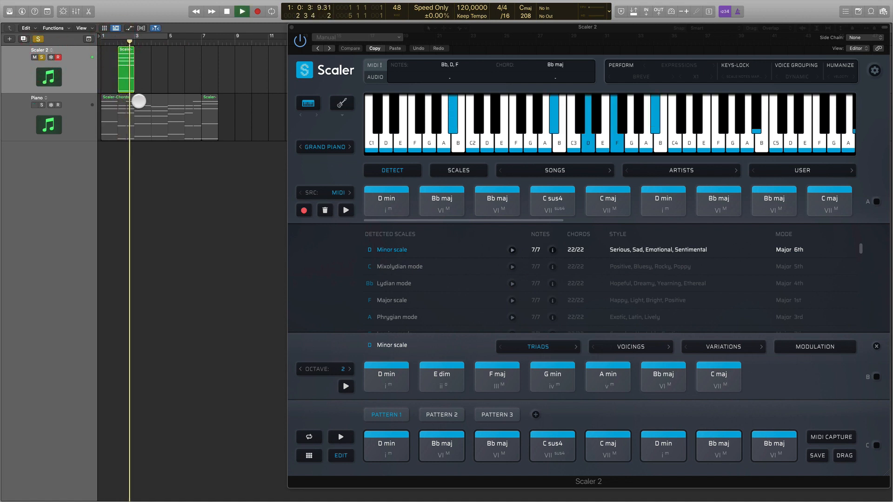
key("space")
key("Return")
left_click(121, 75)
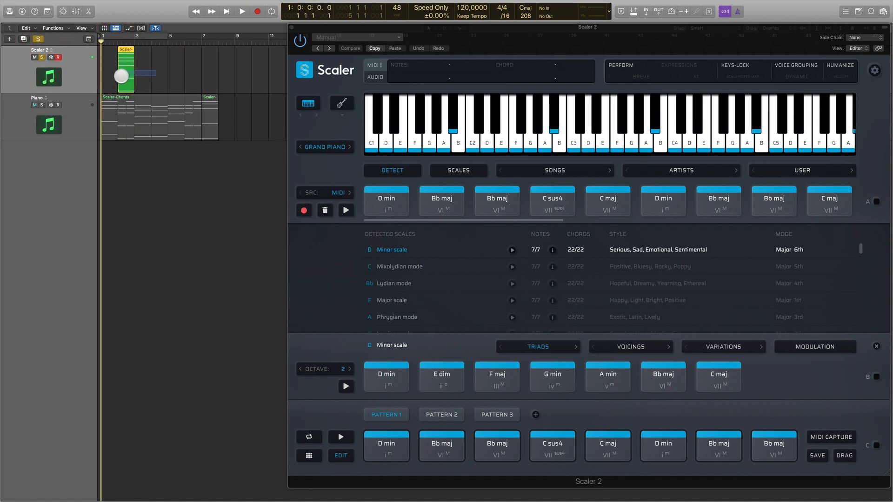
key("Delete")
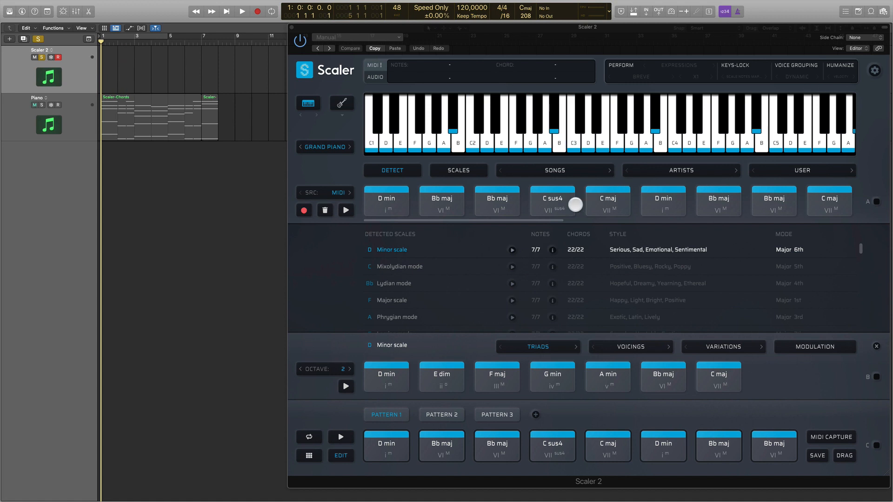
Audition the detected C sus4 chord and view Scaler's playback settings, closing them again.
left_click(542, 201)
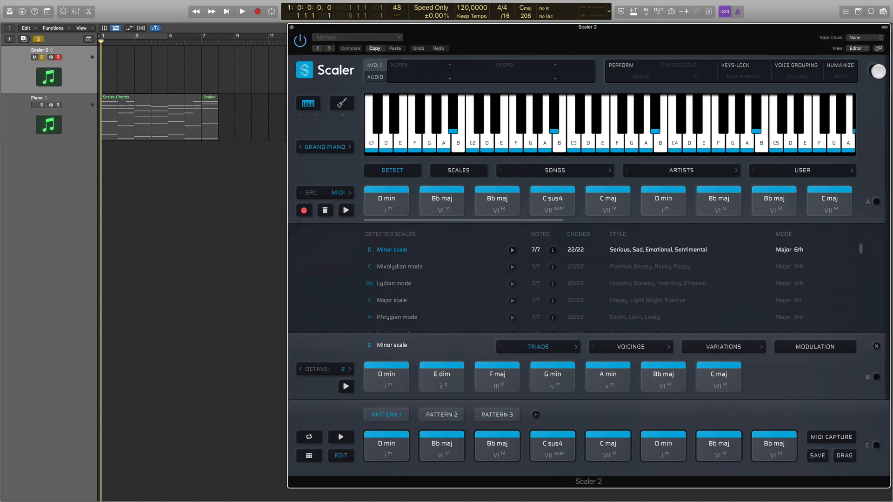
left_click(875, 70)
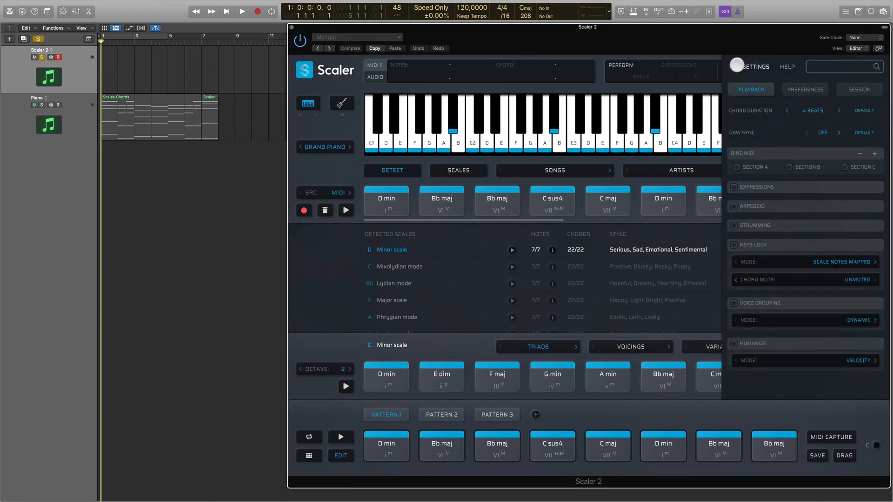
left_click(736, 65)
left_click(874, 68)
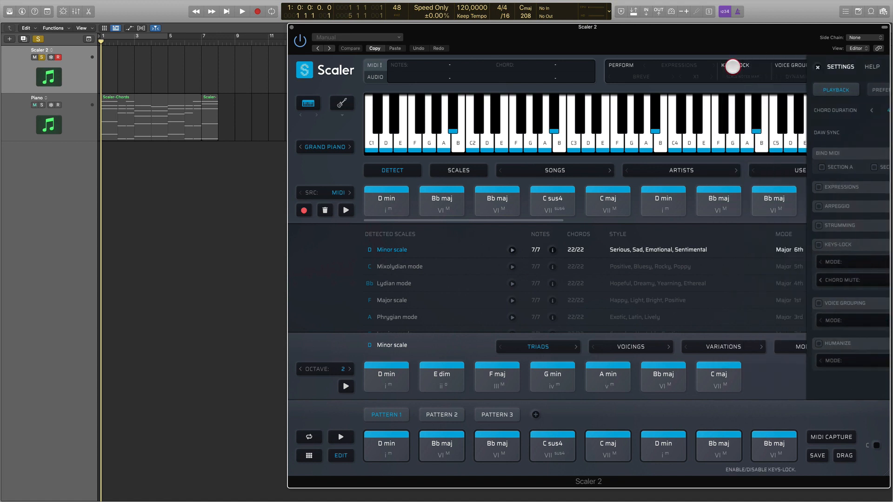
left_click(733, 67)
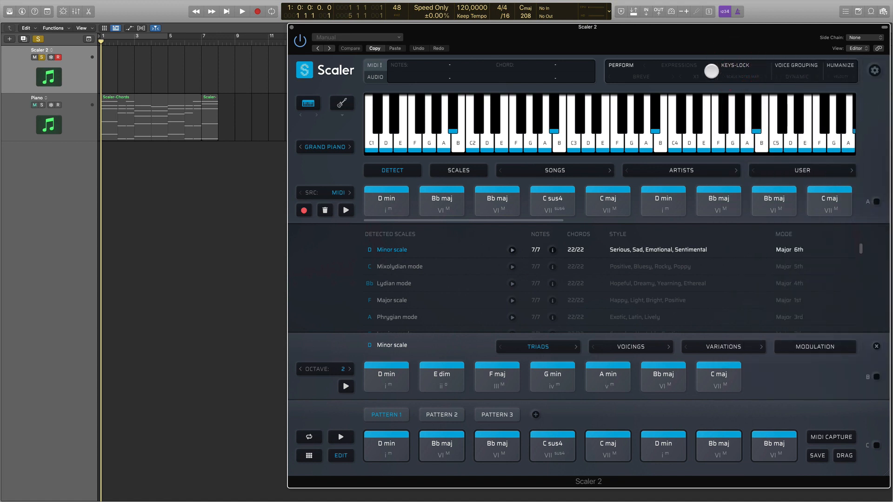
Place the detected D min and Bb maj chords as MIDI regions at bars 2 and 3 of the Scaler 2 track.
left_click(363, 208)
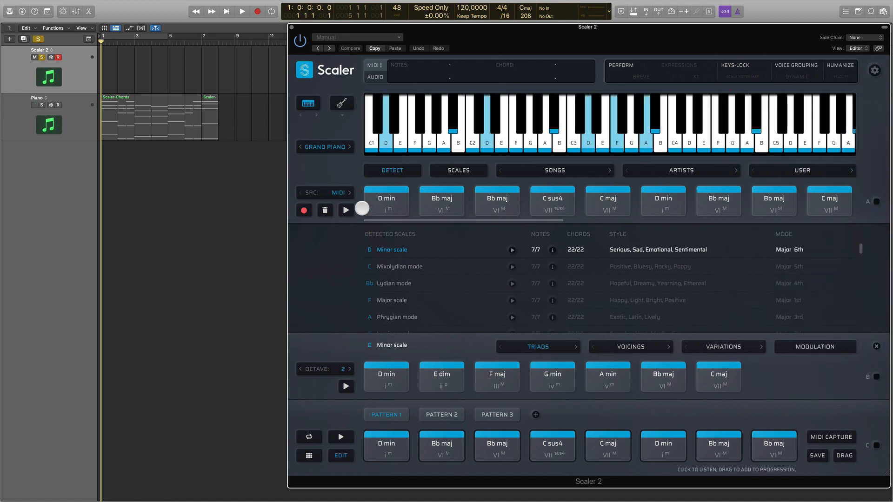
left_click_drag(626, 207, 125, 65)
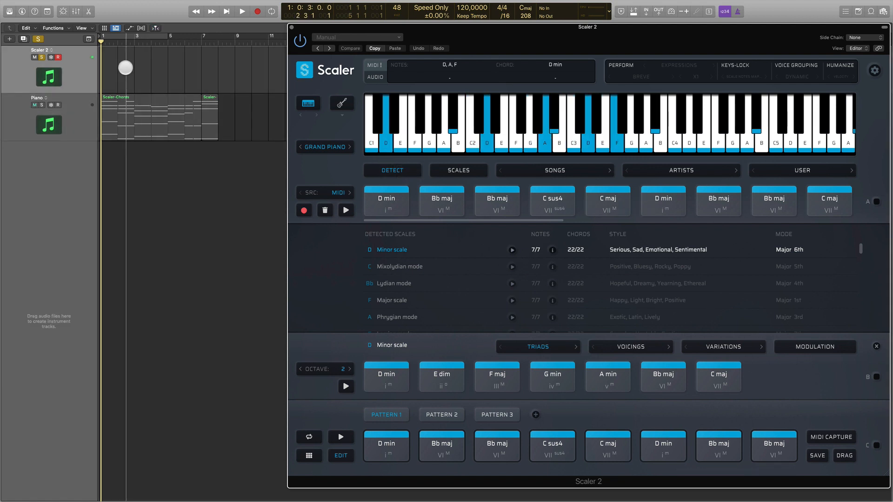
left_click(677, 205)
left_click_drag(719, 207, 145, 71)
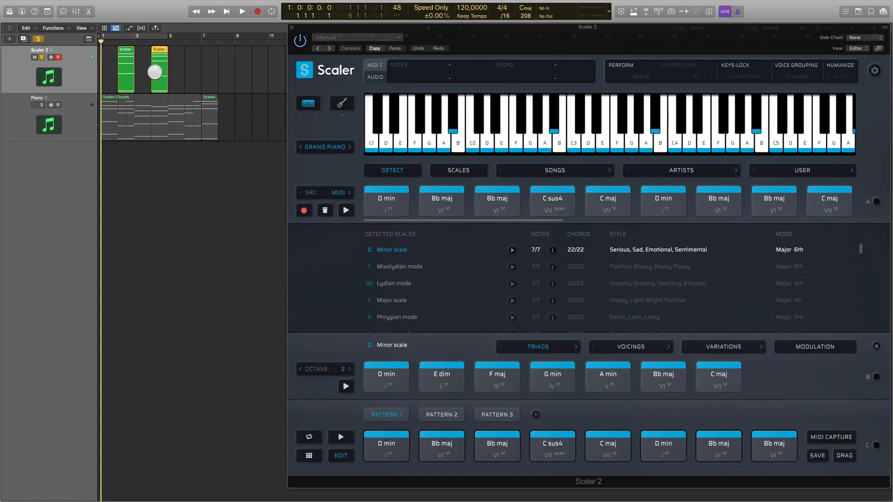
left_click(165, 69)
Play back the D min and Bb maj regions on the Scaler 2 track and delete both.
key("space")
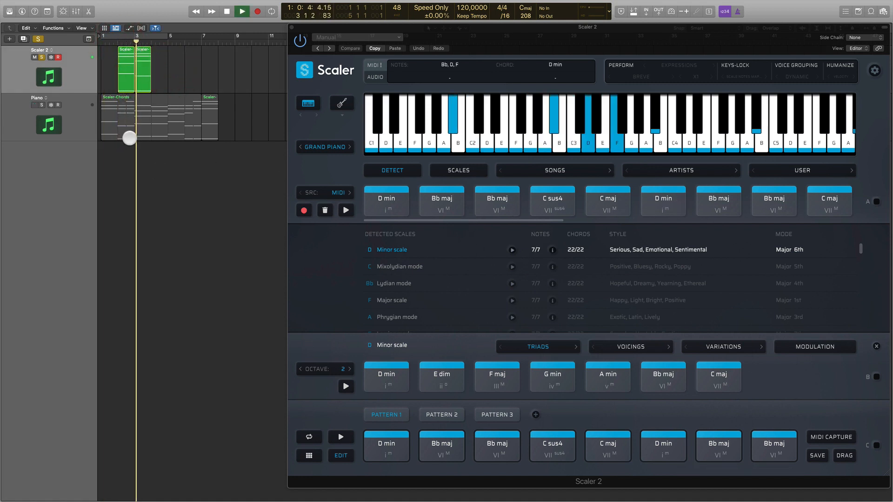
key("space")
key("Delete")
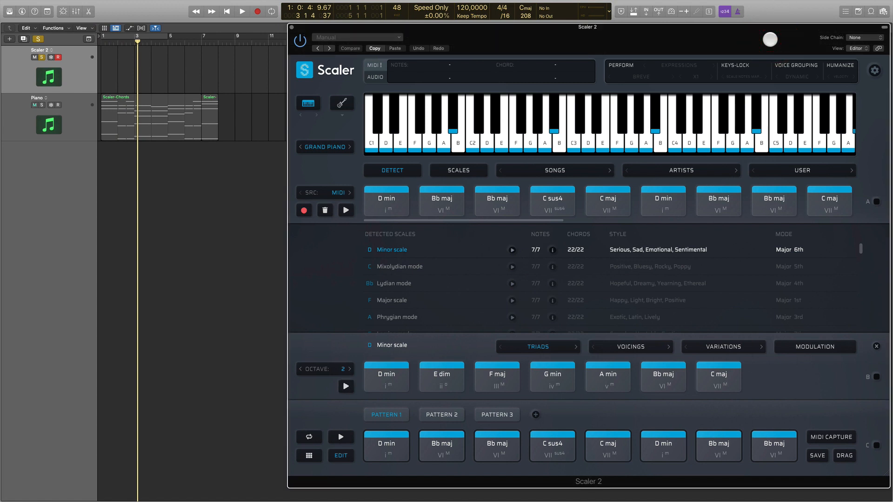
Audition Pattern 1 and place its whole chord progression as a MIDI region at bar 2 of the Scaler 2 track.
left_click(342, 435)
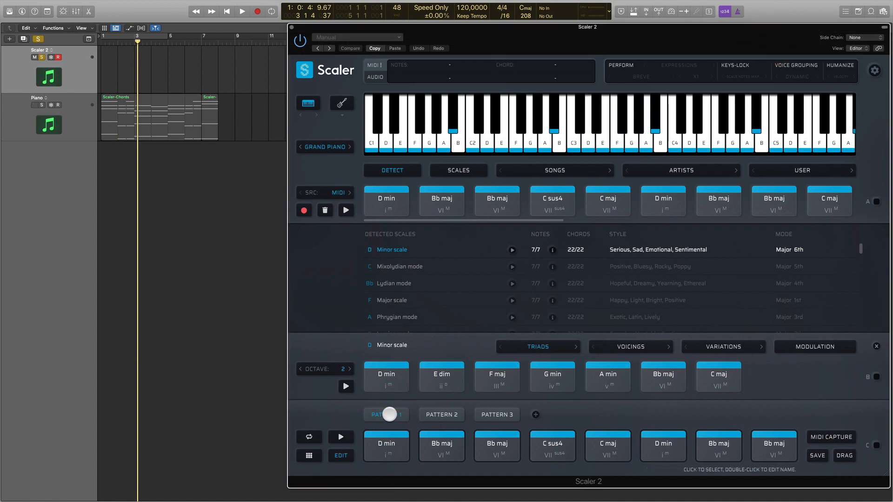
left_click(512, 449)
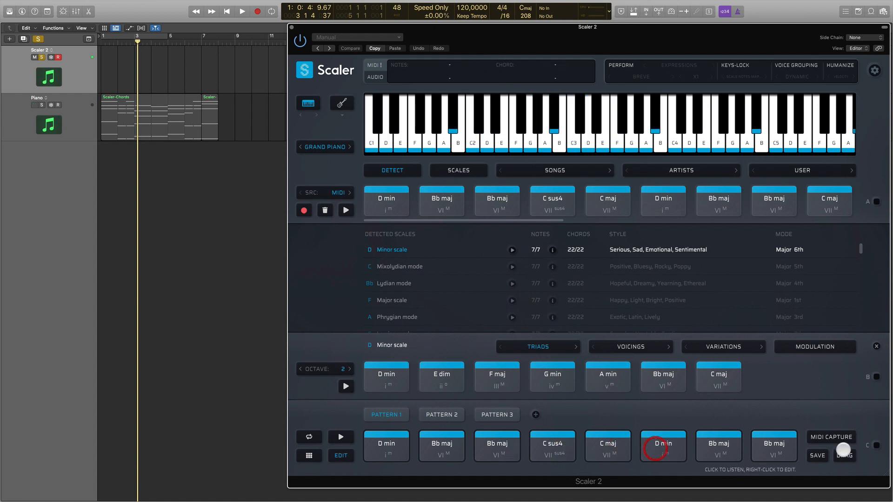
left_click_drag(852, 458, 124, 73)
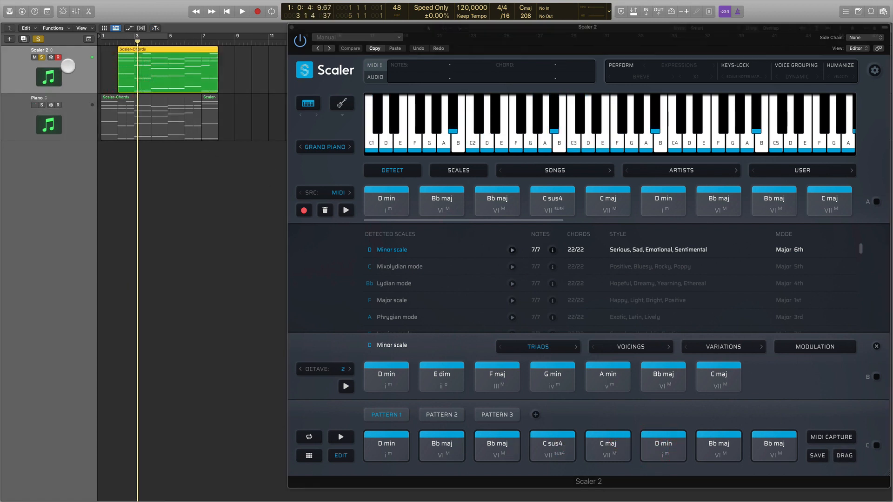
Play the progression region from bar 2 of the Scaler 2 track and delete the region.
left_click(120, 40)
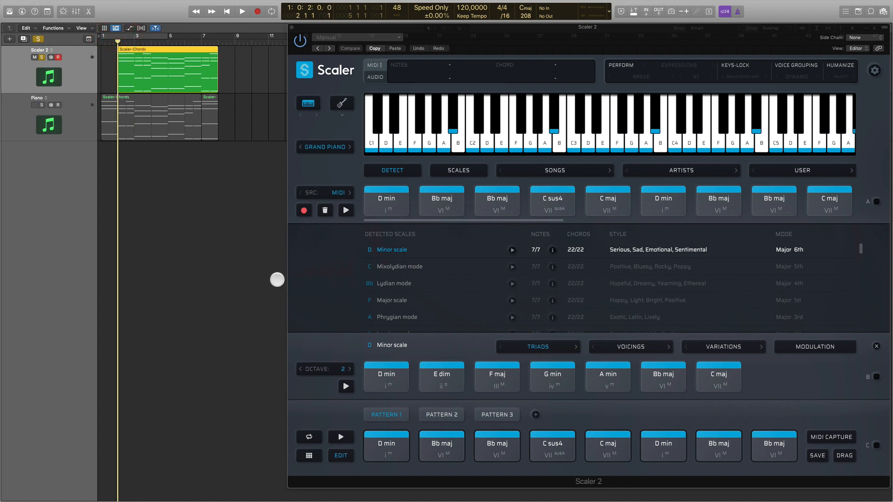
key("space")
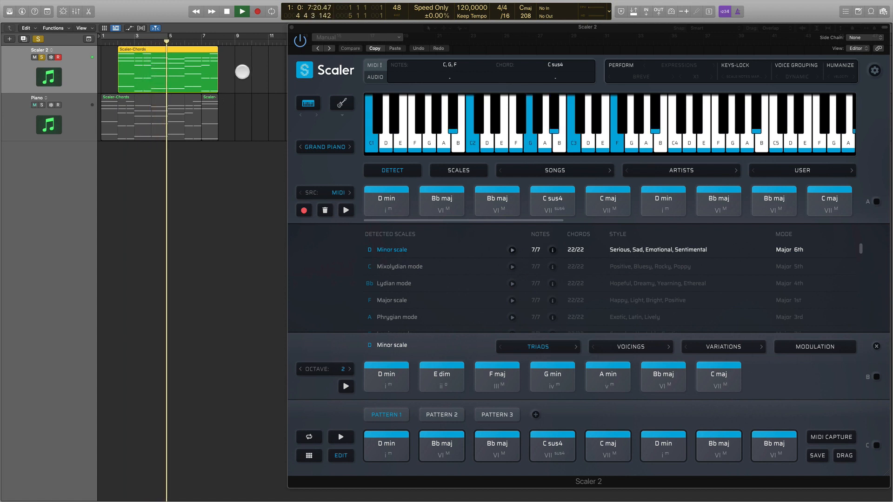
key("space")
left_click(169, 70)
key("Delete")
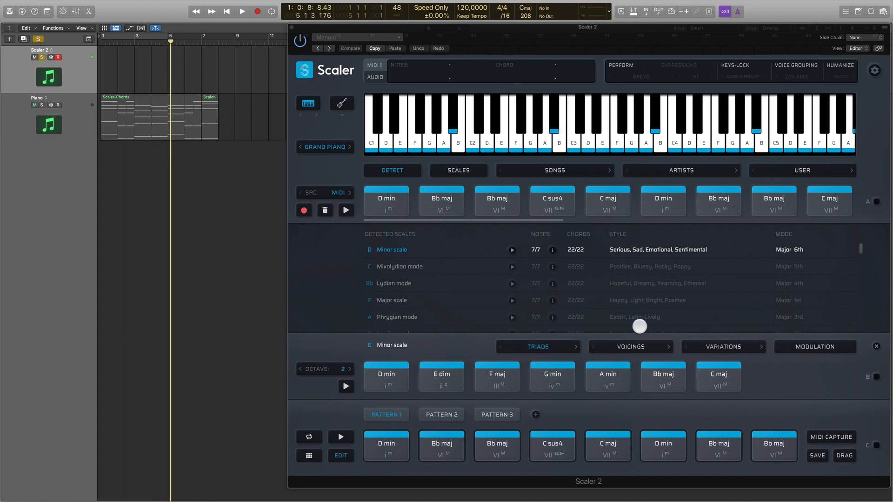
Audition the C sus4 and D min chords of Pattern 1 in section C.
left_click(541, 439)
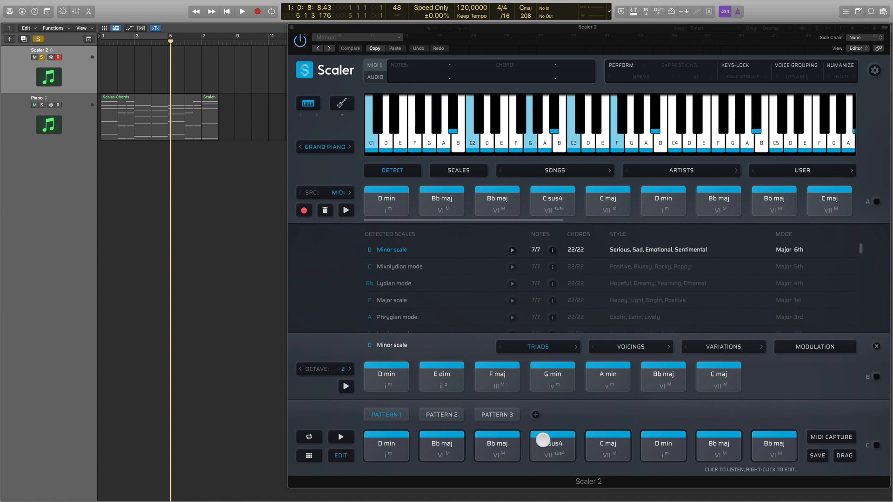
left_click(378, 448)
left_click(558, 453)
mouse_move(553, 444)
left_mouse_down()
mouse_move(518, 432)
mouse_move(468, 442)
mouse_move(528, 434)
mouse_move(605, 443)
mouse_move(527, 450)
left_mouse_up()
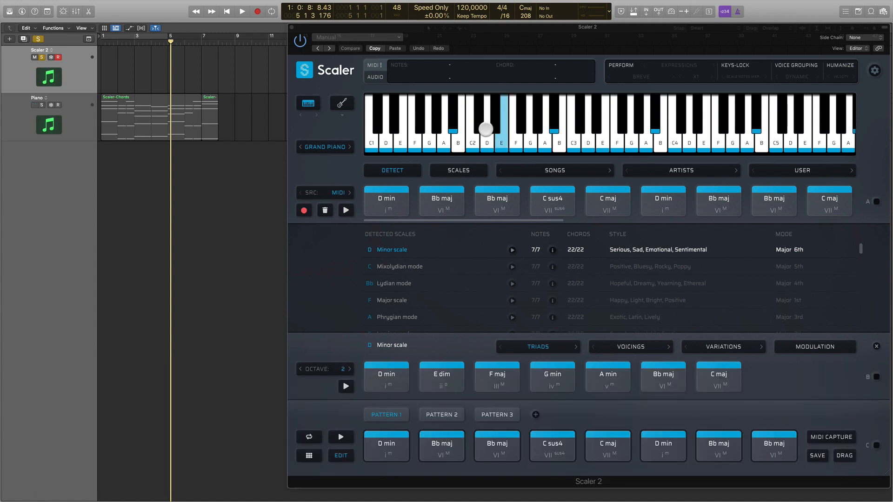
Shift the plugin window slightly and audition notes on the virtual keyboard and the C maj chord of Pattern 1.
left_click(428, 185)
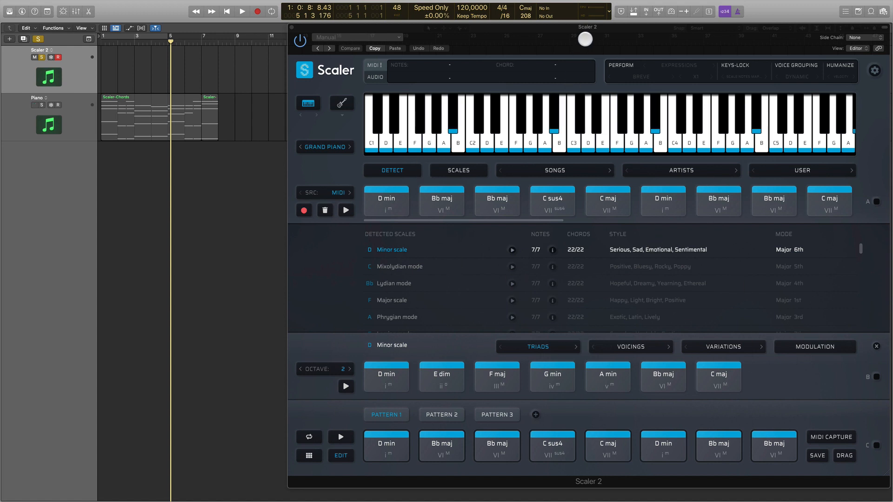
left_click_drag(585, 39, 582, 39)
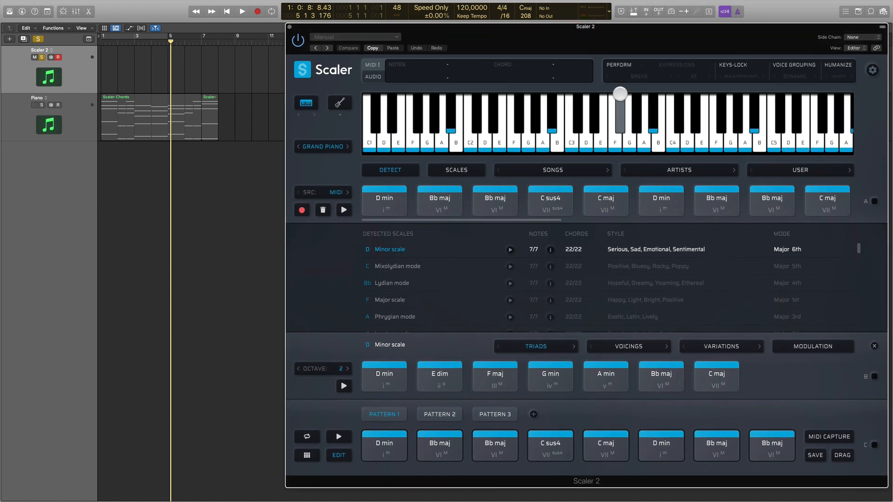
left_click(568, 137)
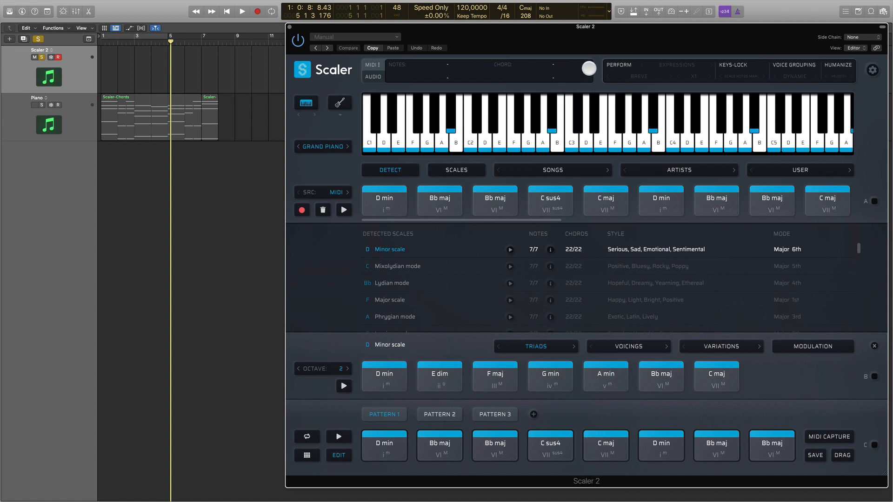
left_click_drag(597, 41, 598, 42)
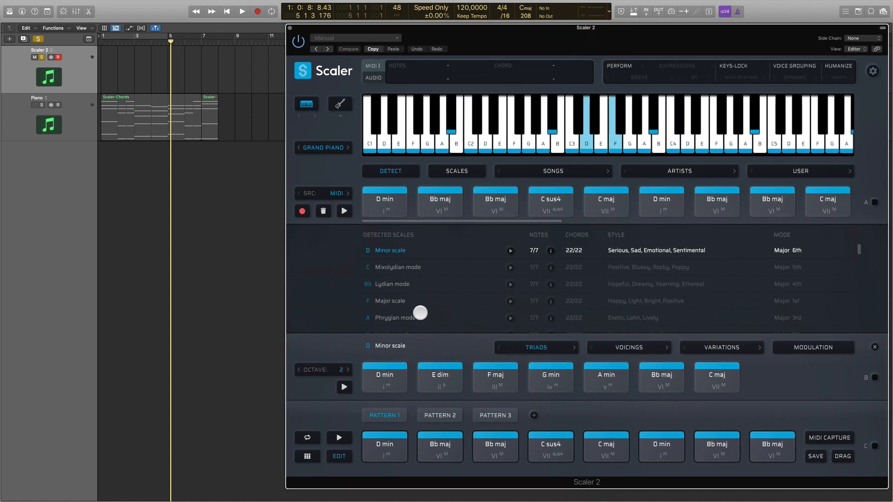
left_click(592, 454)
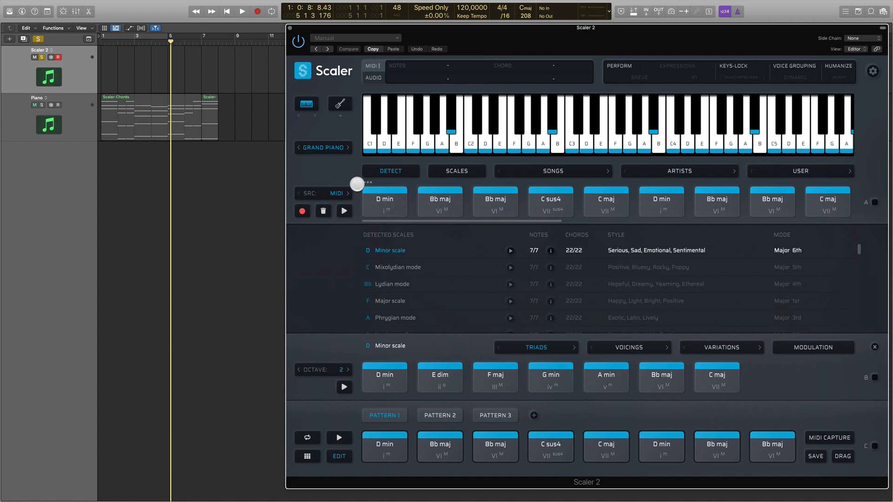
Select the first ten detected chords in section A and remove them, clearing the rest of the analysis as well.
left_click(376, 191)
left_click(393, 209)
left_click_drag(354, 183, 831, 217)
right_click(511, 203)
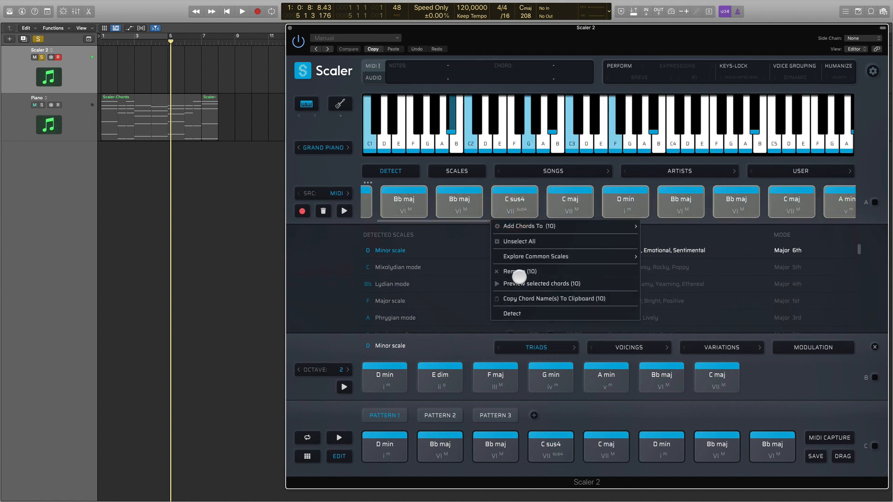
left_click(518, 272)
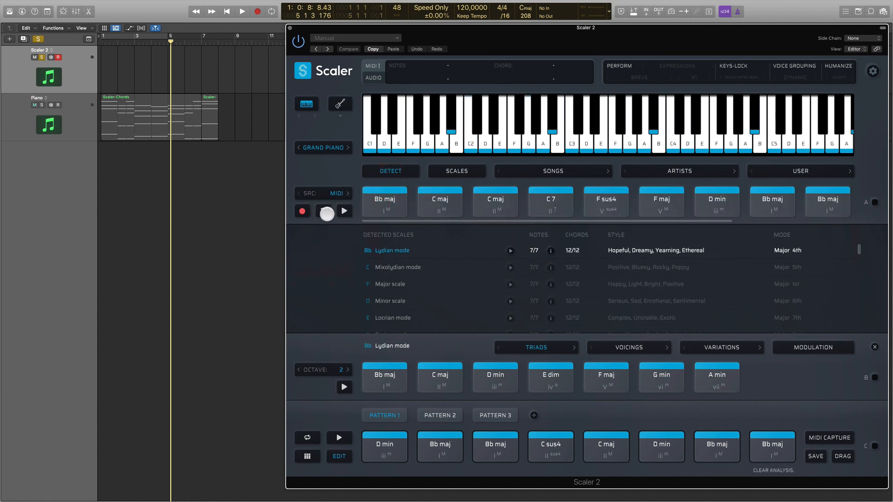
left_click(327, 214)
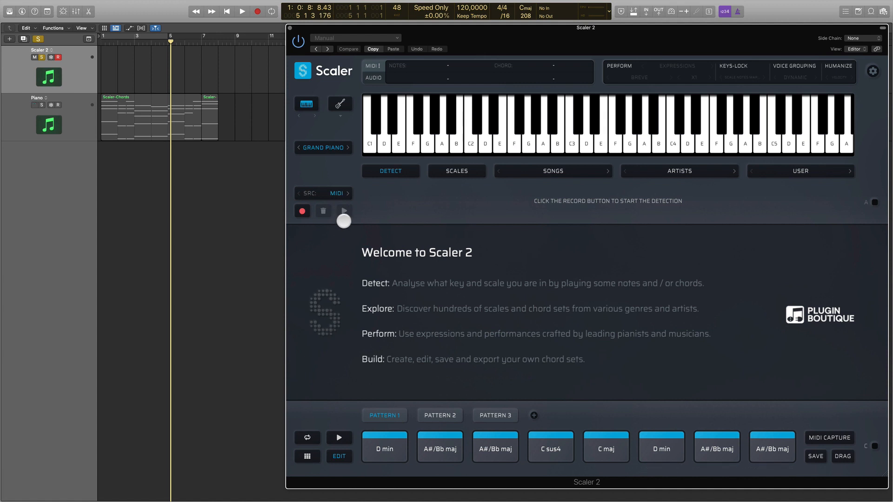
Detect scales from the played MIDI notes C, Ab, G, Bb, F and E, and show the F Harmonic Minor scale's matching notes.
left_click(301, 212)
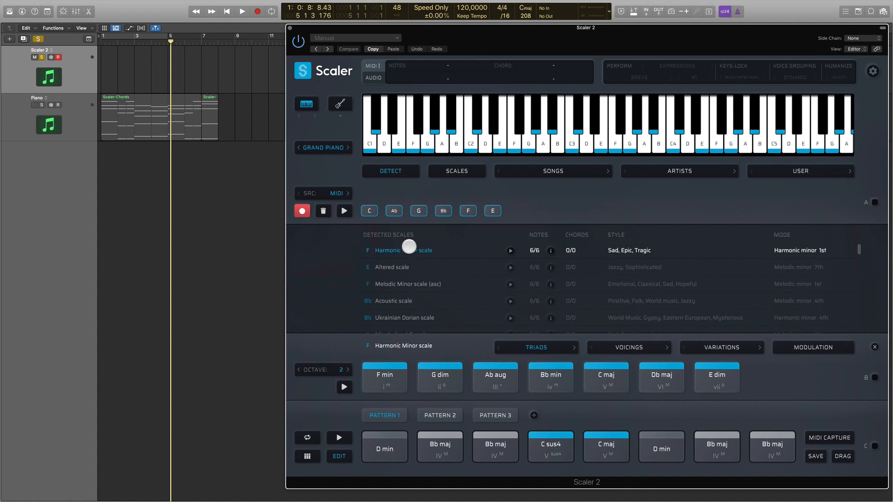
left_click(550, 253)
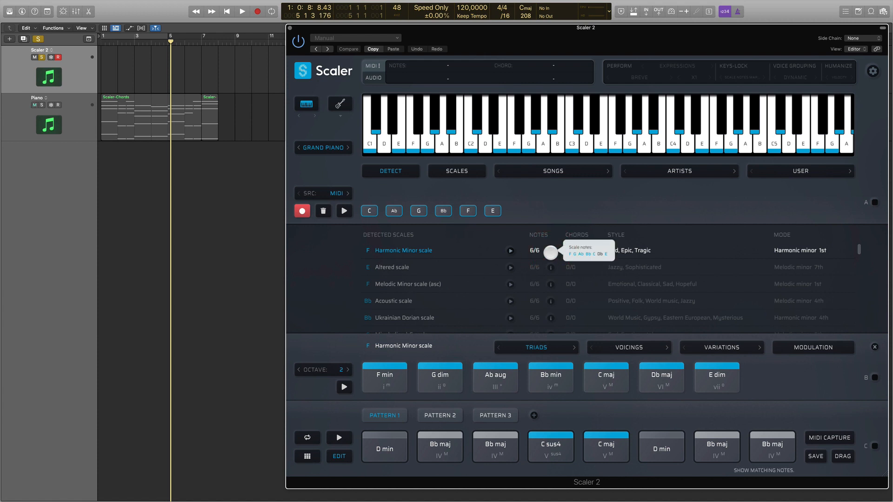
left_click(551, 251)
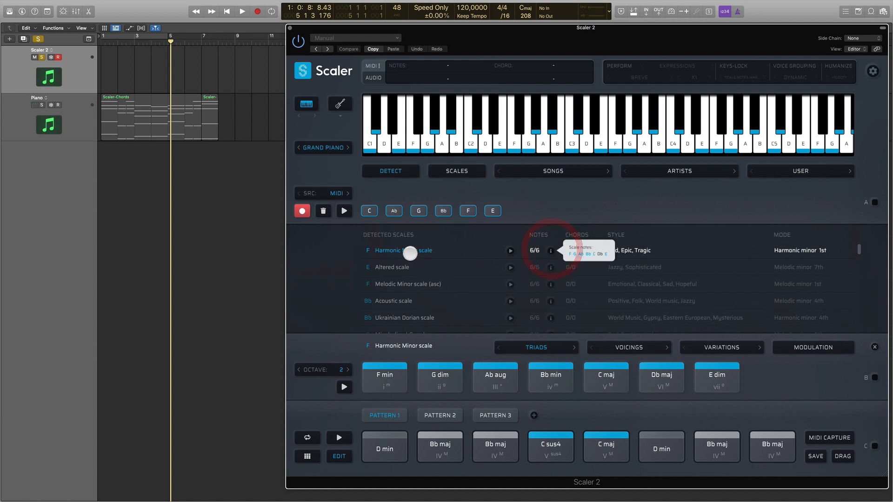
left_click(409, 251)
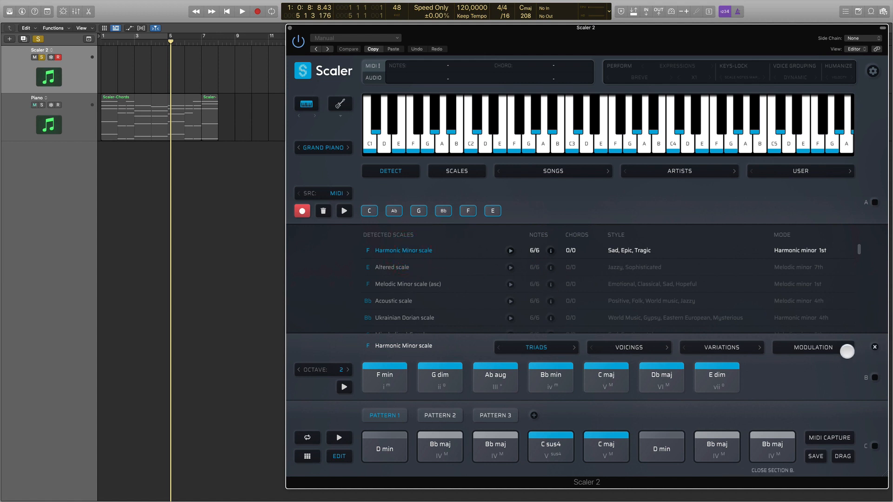
Browse the scale library and its scale types from Major to Major Blues Hexatonic, and return to the detection view.
left_click(455, 171)
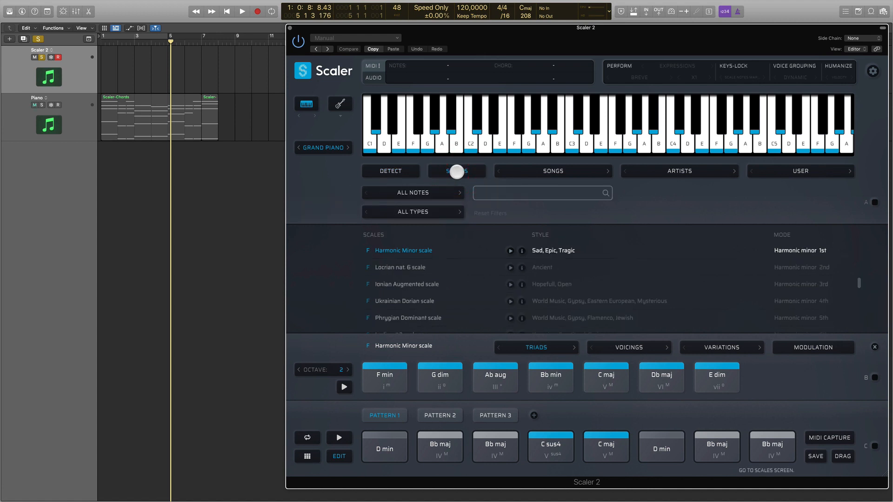
left_click(390, 171)
left_click(454, 168)
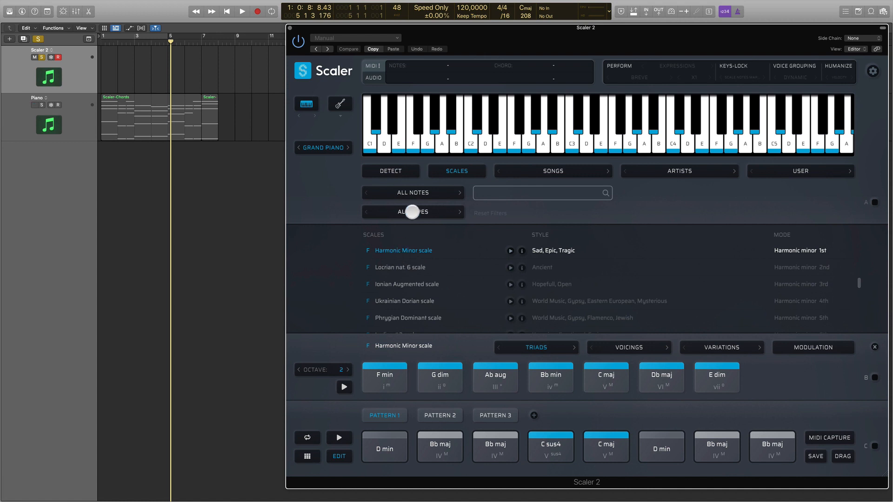
left_click(444, 211)
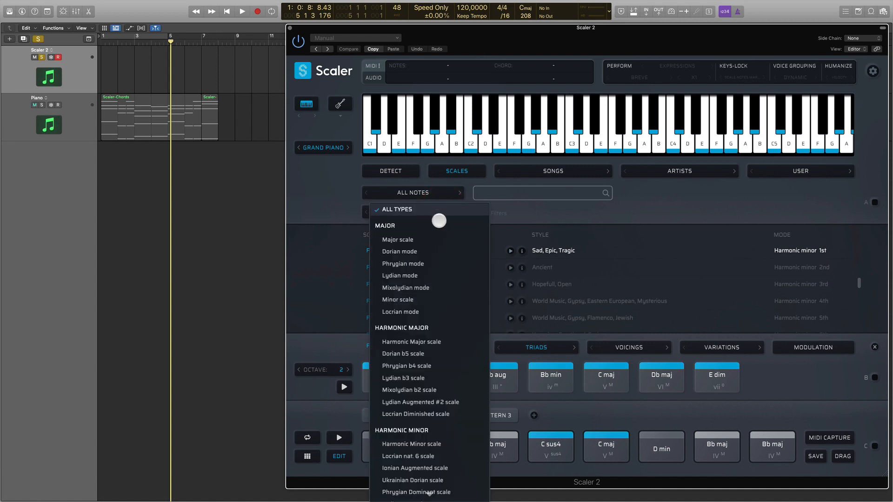
scroll(402, 241, "down", 2)
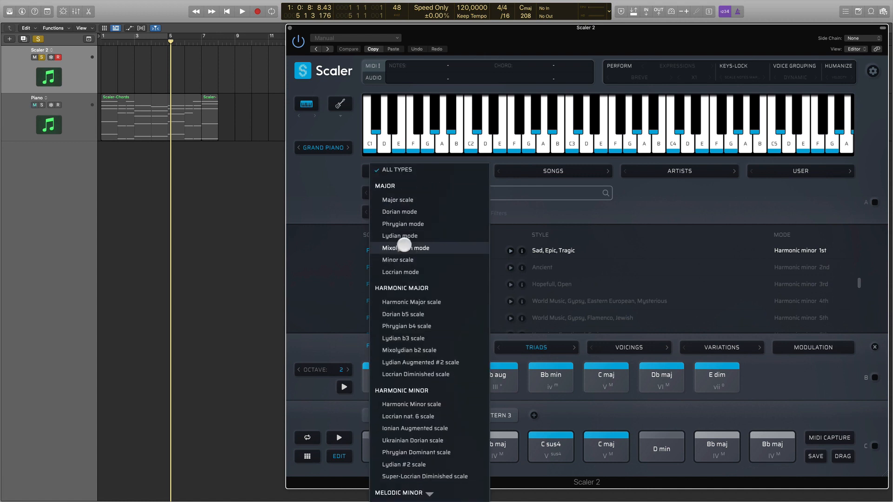
scroll(417, 303, "down", 2)
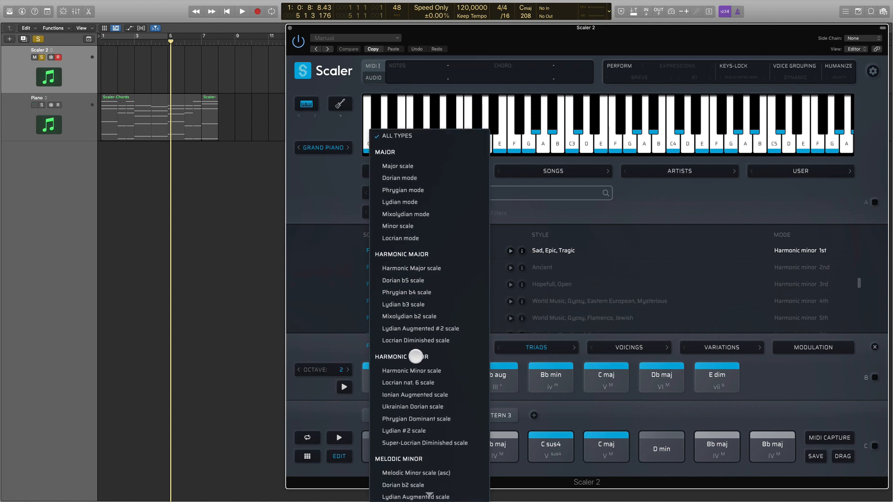
scroll(416, 357, "down", 20)
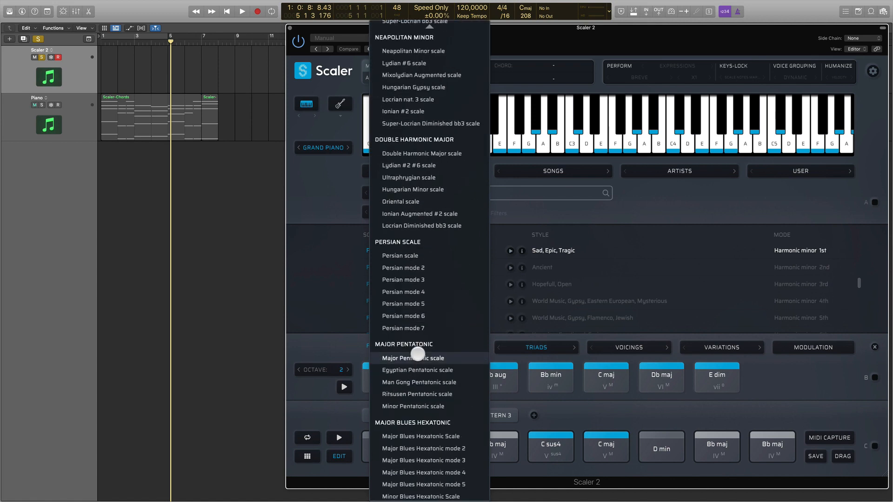
scroll(418, 354, "up", 15)
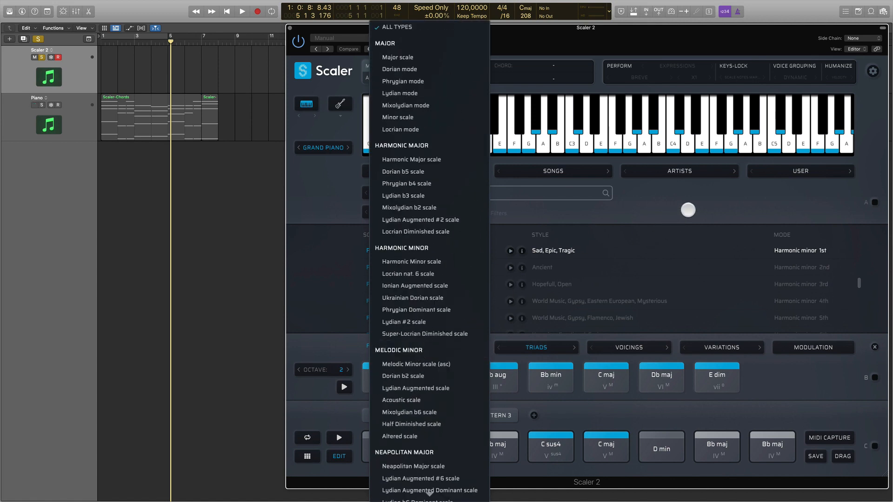
left_click(689, 204)
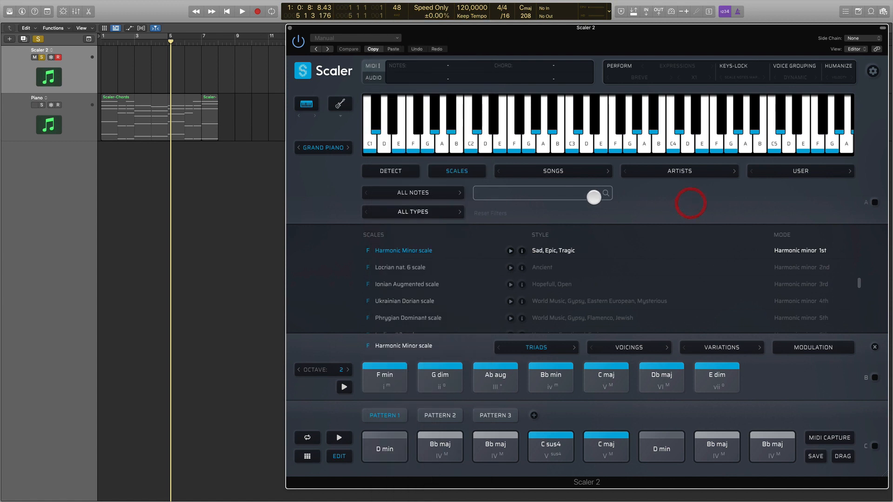
left_click(398, 171)
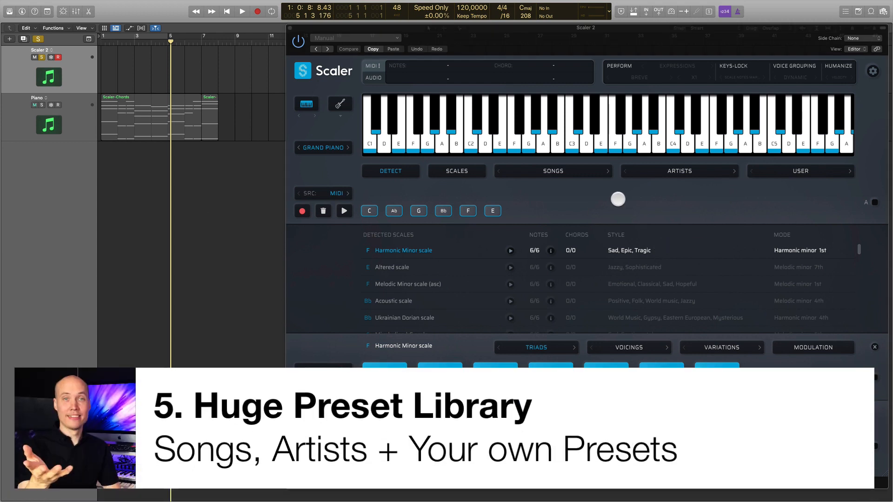
Audition the detected notes in section A, select them all and clear them from the detection.
left_click(618, 199)
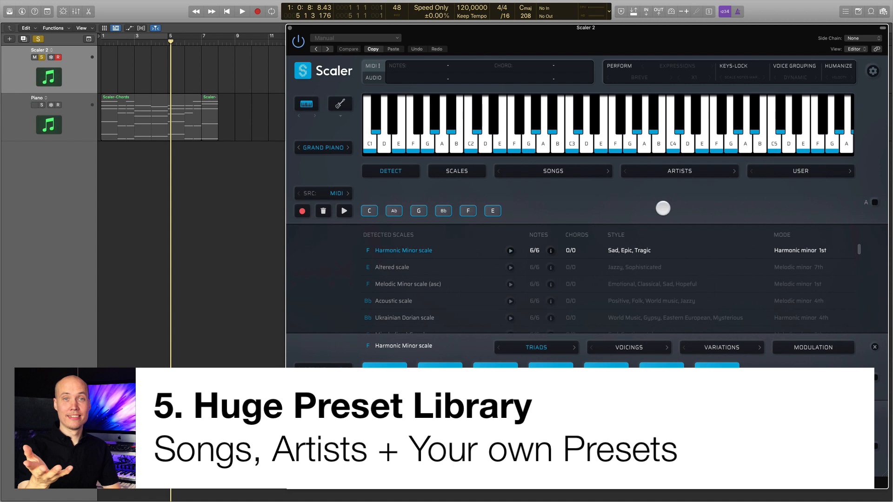
left_click_drag(627, 200, 368, 212)
left_click(368, 212)
left_click(493, 208)
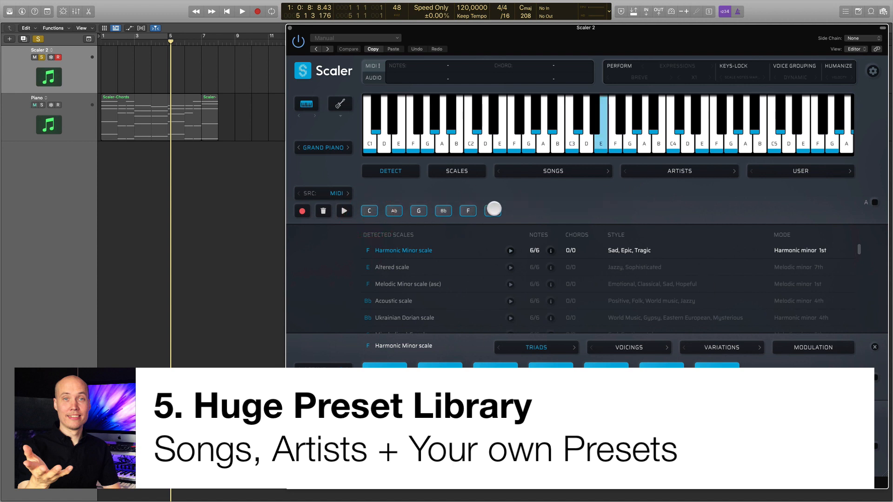
left_click_drag(534, 209, 373, 217)
left_click(323, 211)
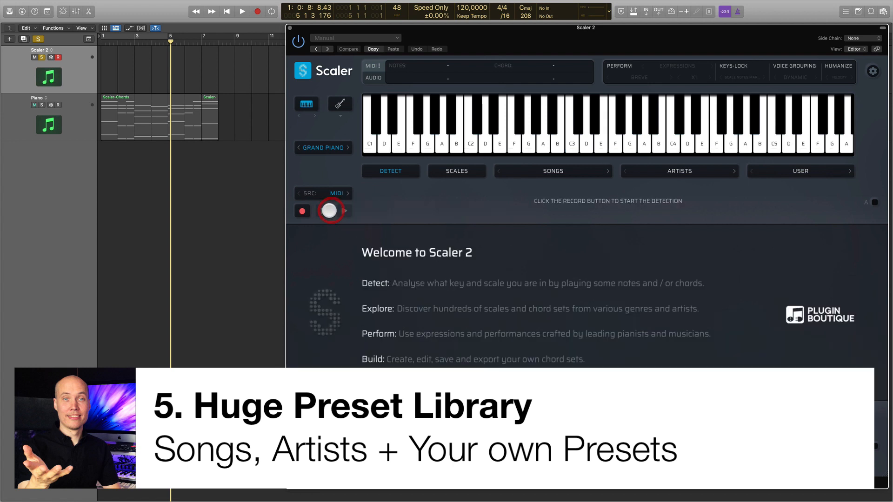
left_click(581, 205)
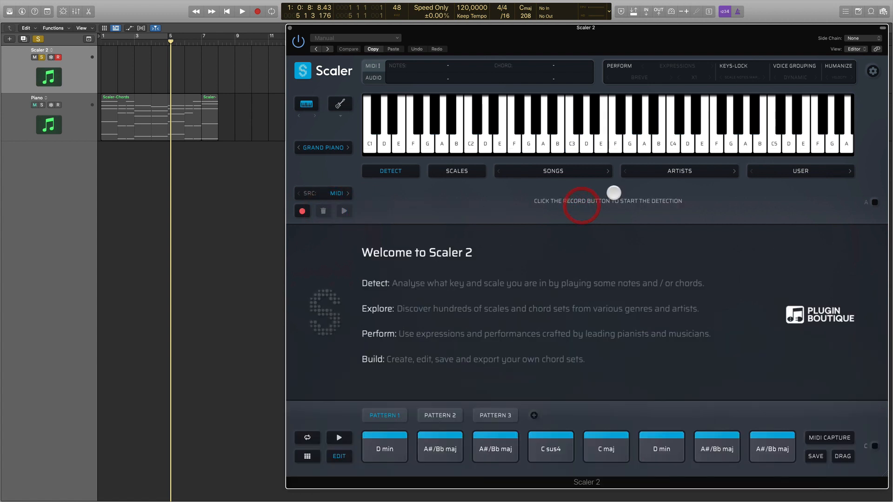
Load the House 2 chord set from the House genre of the song presets.
left_click(563, 172)
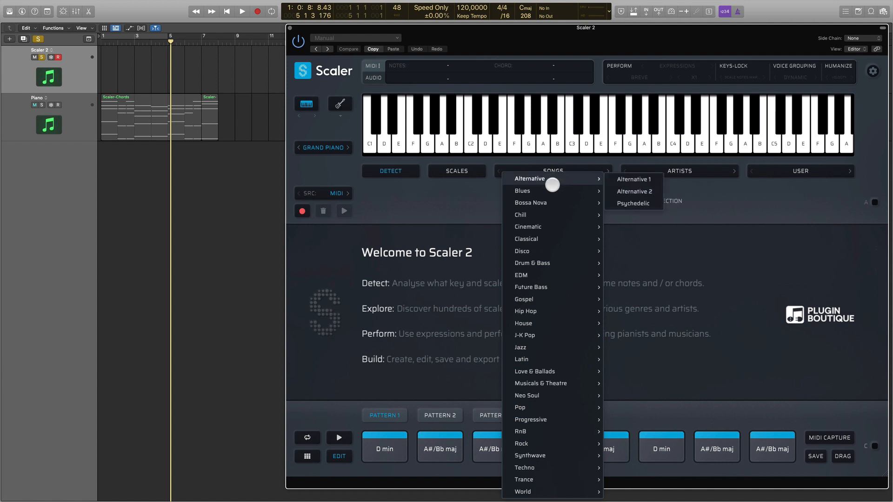
mouse_move(547, 239)
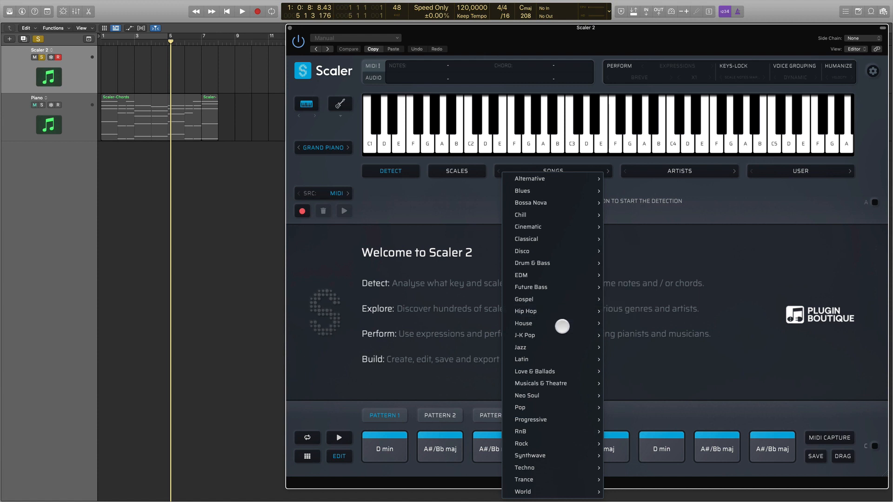
mouse_move(561, 327)
left_click(628, 262)
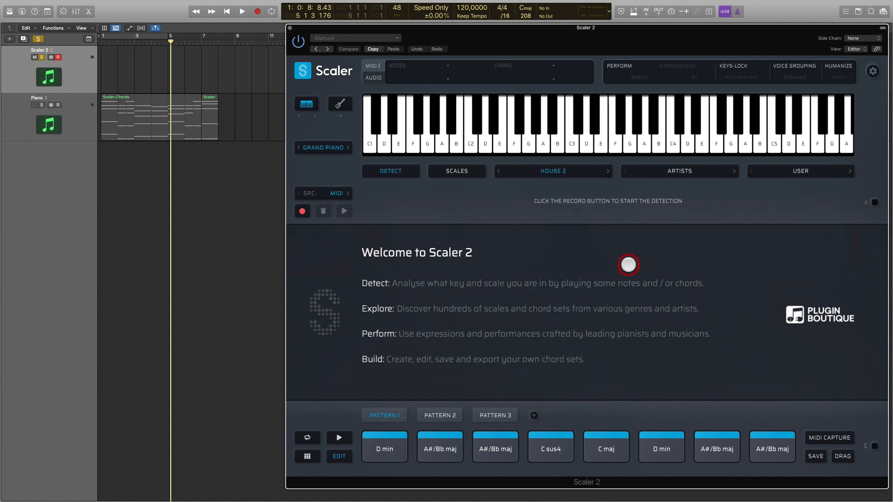
Audition the House 2 progression with playback and with section A's chords bound to incoming MIDI notes, and release the binding.
left_click(343, 211)
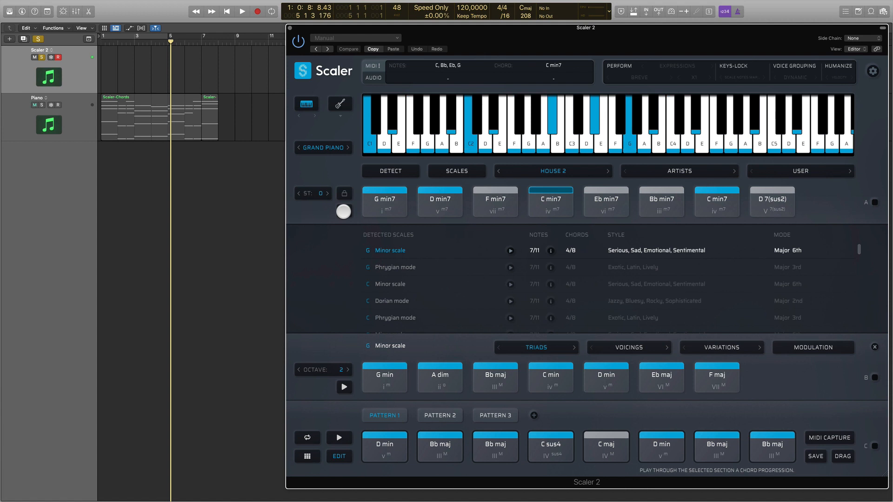
left_click(343, 210)
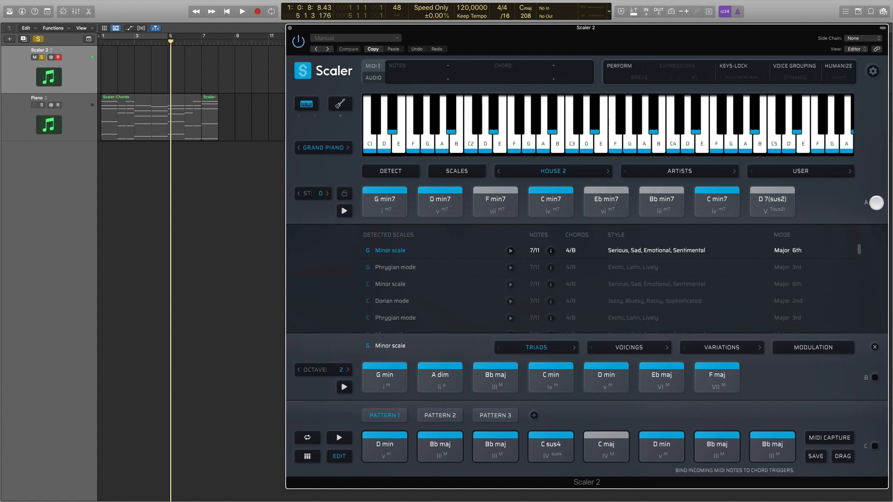
left_click(875, 203)
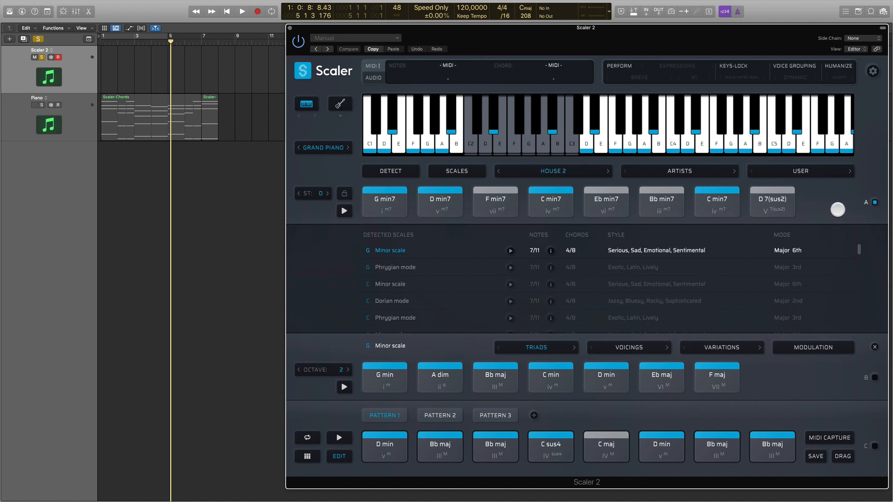
left_click(874, 202)
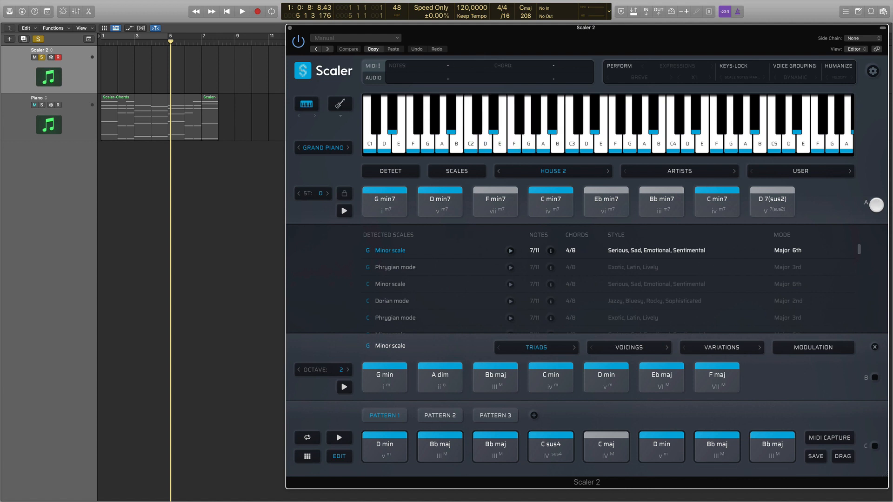
Look through the genres of the song chord sets and dismiss the list without loading another set.
left_click(543, 172)
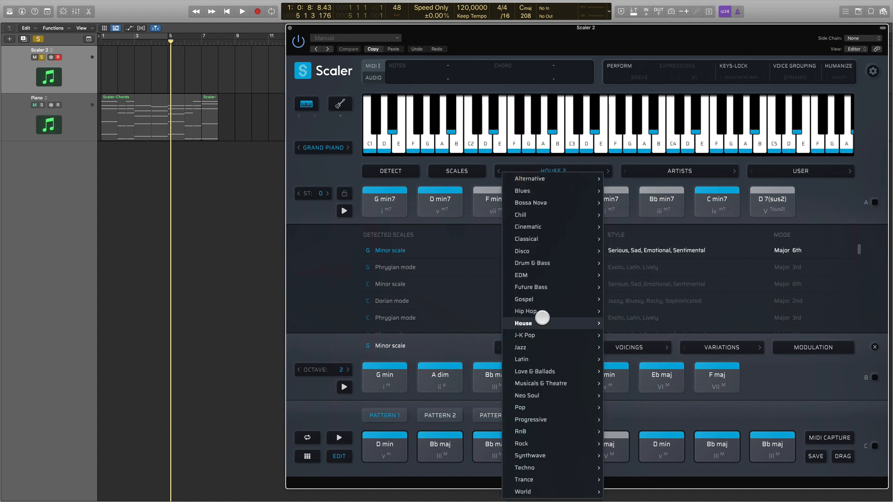
mouse_move(536, 361)
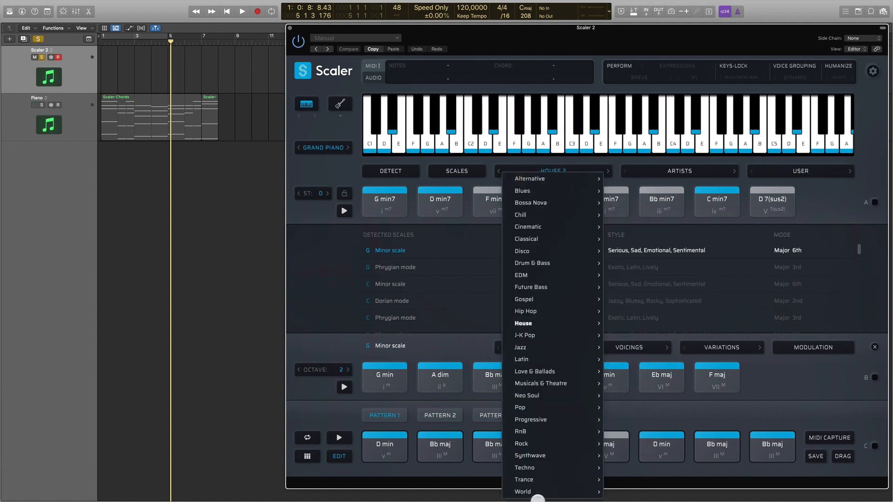
mouse_move(591, 263)
left_click(630, 181)
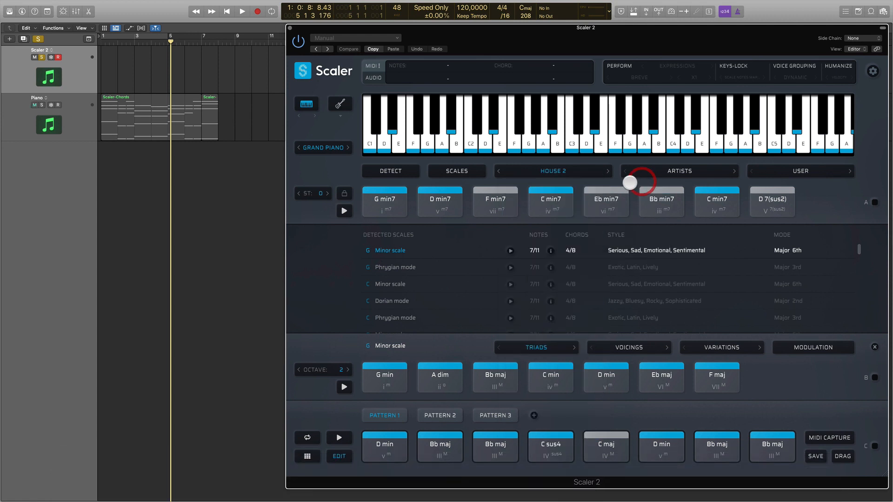
left_click(615, 189)
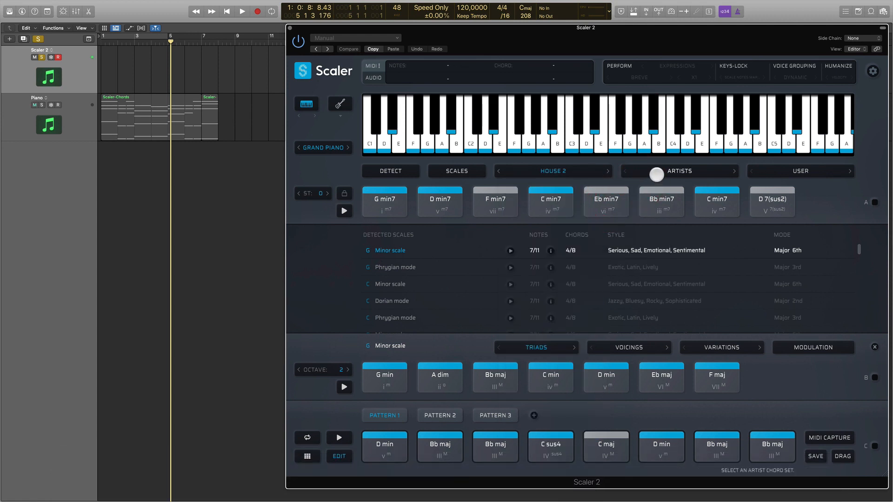
Browse the artist chord sets and load Multiplier 2 into section A.
left_click(663, 171)
mouse_move(663, 171)
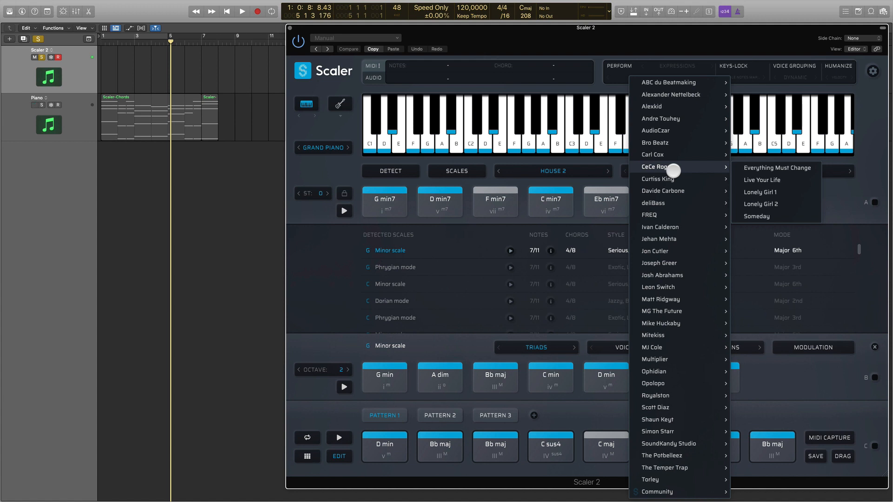
mouse_move(674, 301)
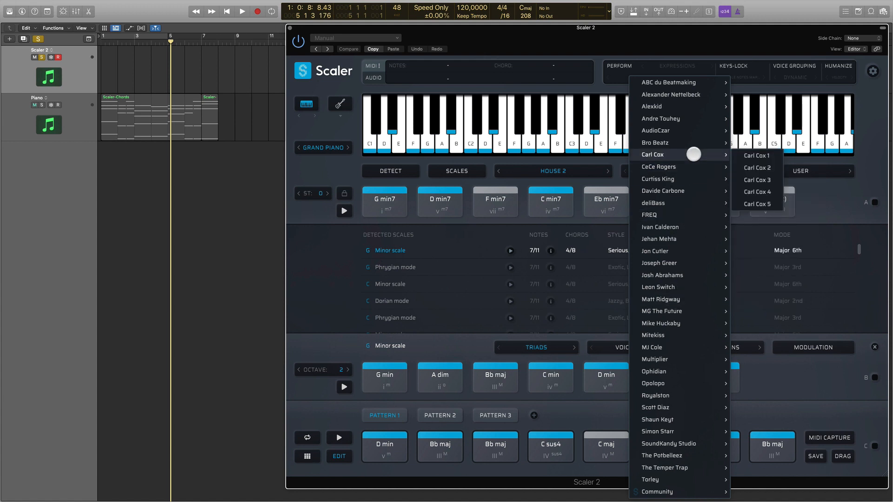
mouse_move(690, 131)
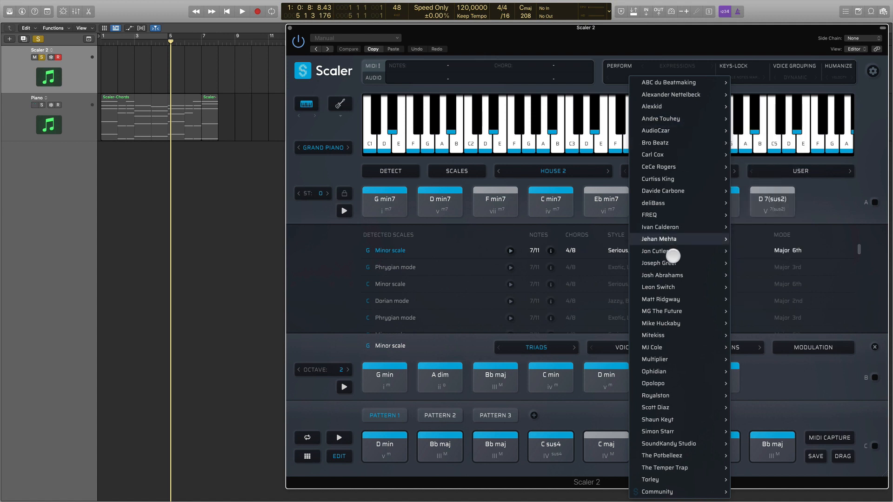
mouse_move(677, 359)
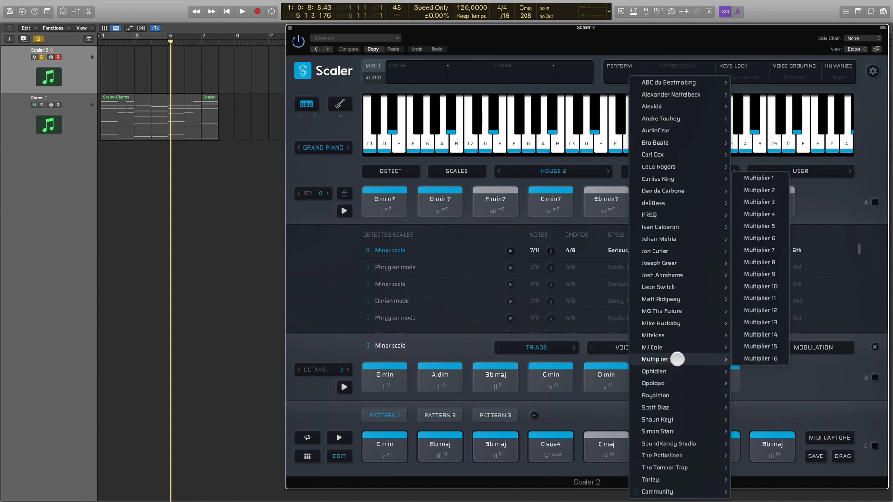
left_click(767, 190)
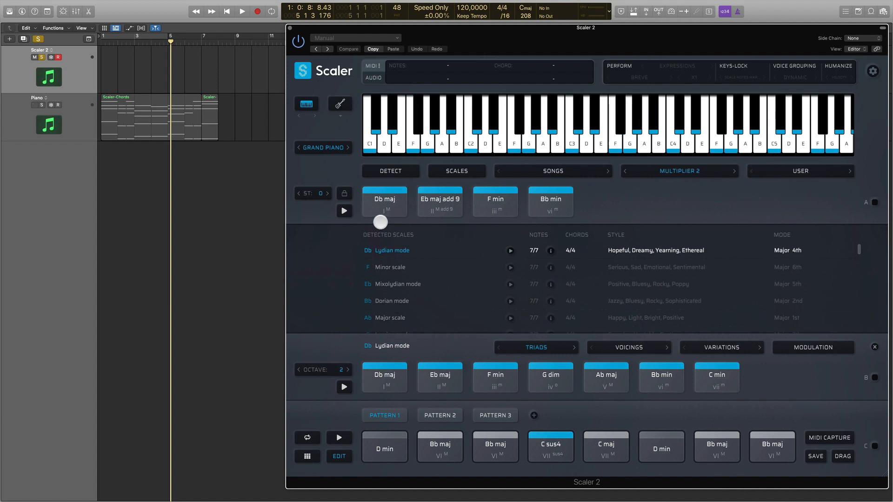
Bind section A to incoming MIDI notes to perform the Multiplier 2 chords, and switch the binding off.
left_click(875, 203)
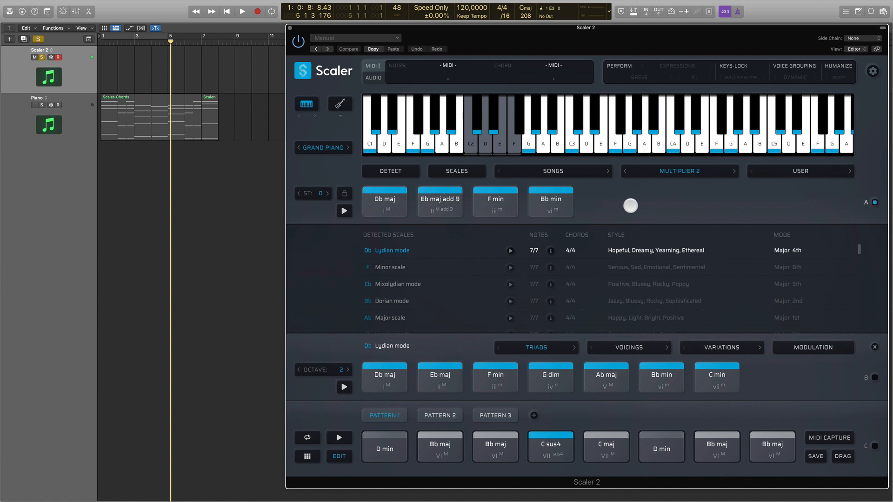
left_click(873, 202)
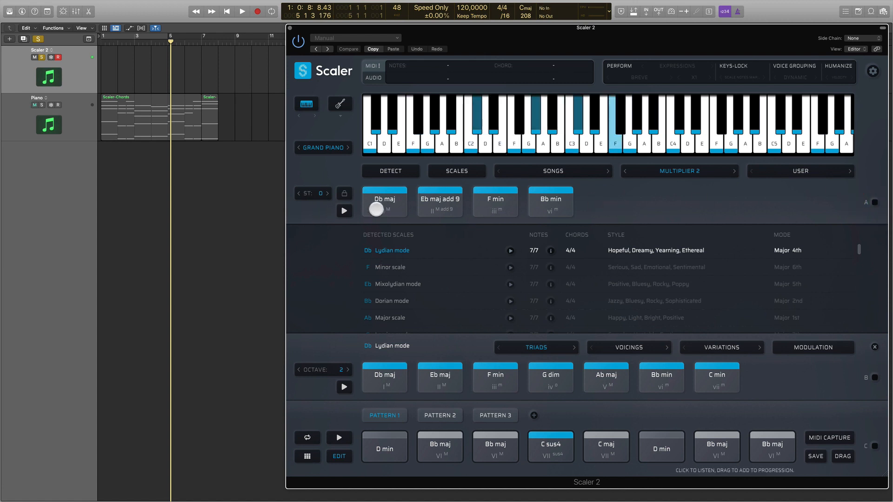
left_click(723, 204)
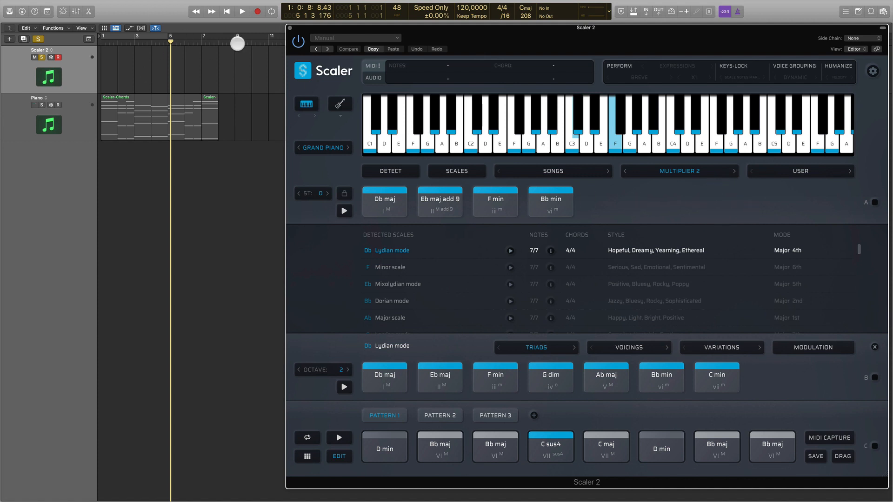
left_click(676, 217)
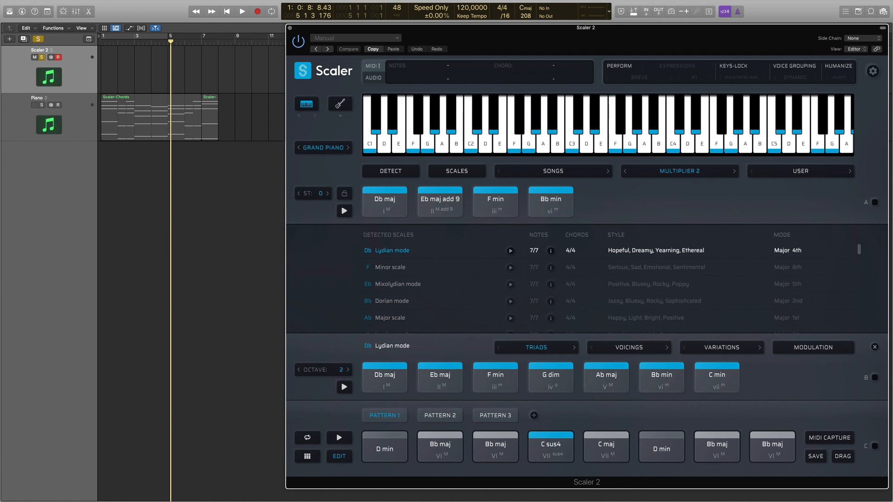
left_click(209, 211)
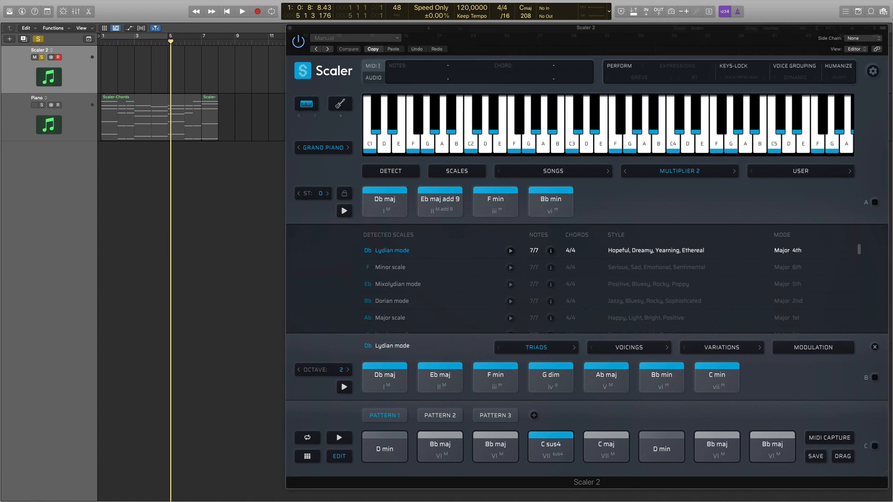
left_click(734, 199)
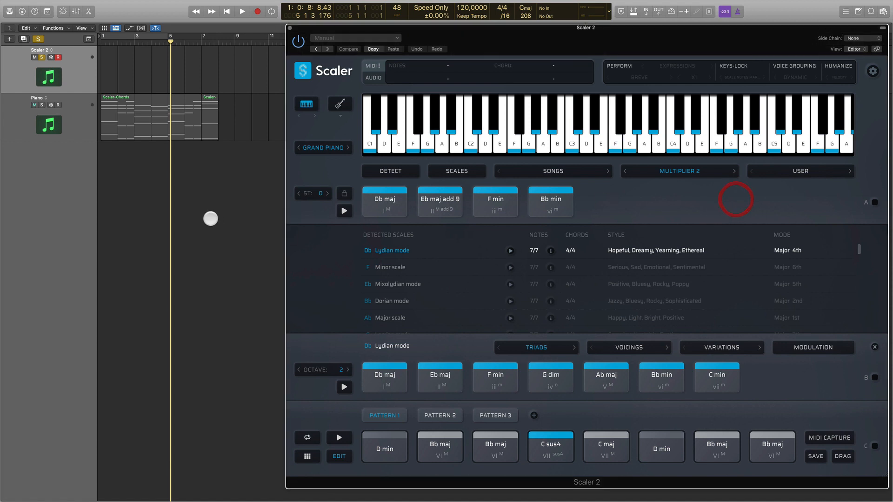
Switch section A's MIDI binding on and off, and return the section to chord detection.
left_click(660, 214)
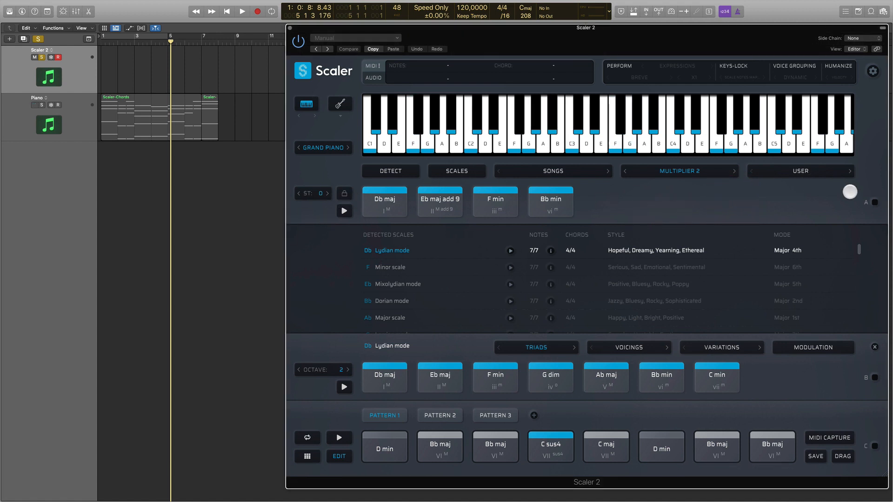
left_click(873, 203)
left_click(872, 204)
left_click(304, 214)
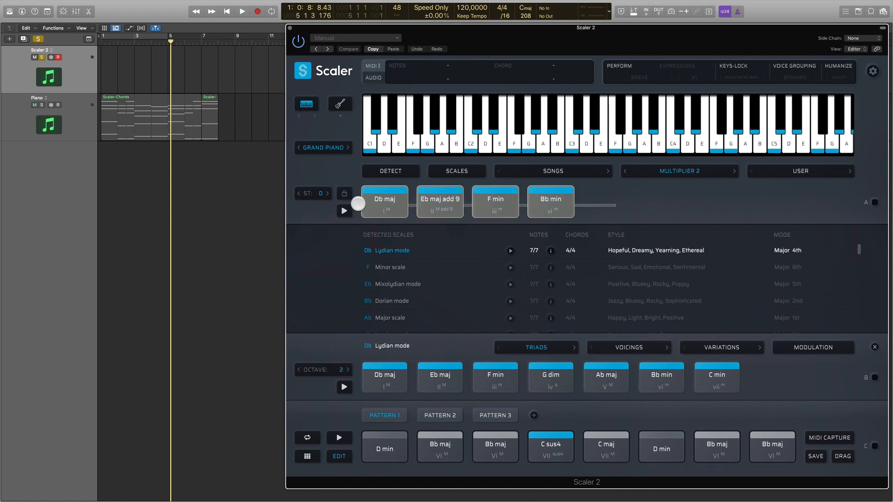
left_click(397, 201)
left_click(394, 173)
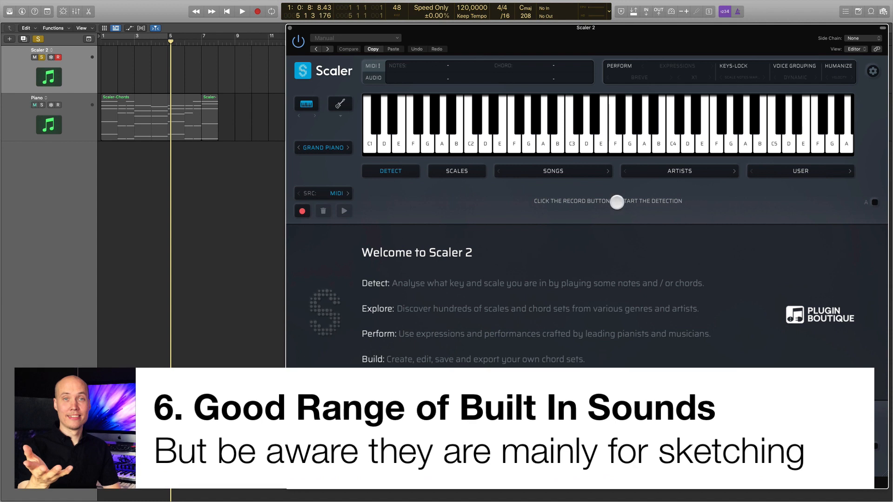
Look through the built-in piano, synth, guitar, hybrid and orchestra sounds without choosing another one.
left_click(316, 147)
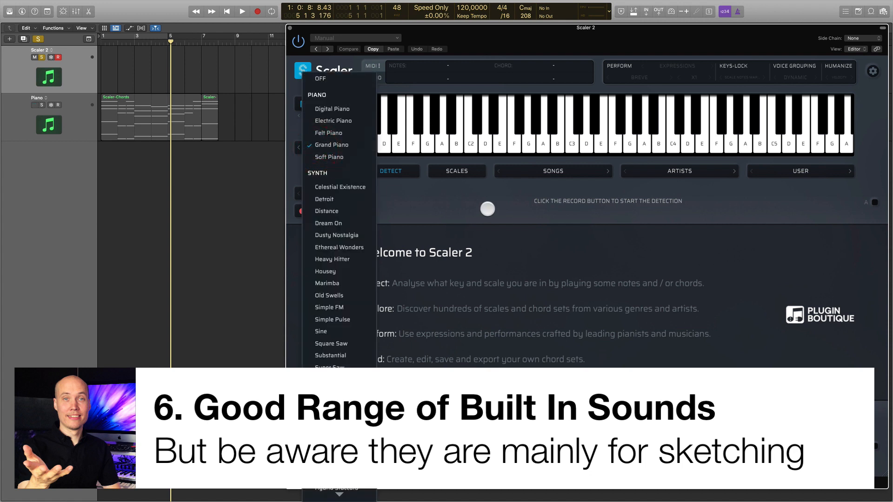
scroll(325, 329, "down", 5)
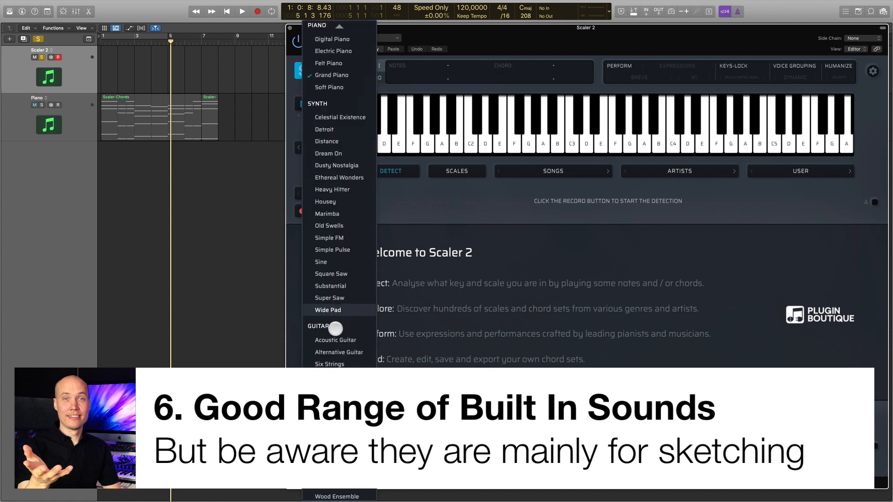
scroll(333, 344, "up", 1)
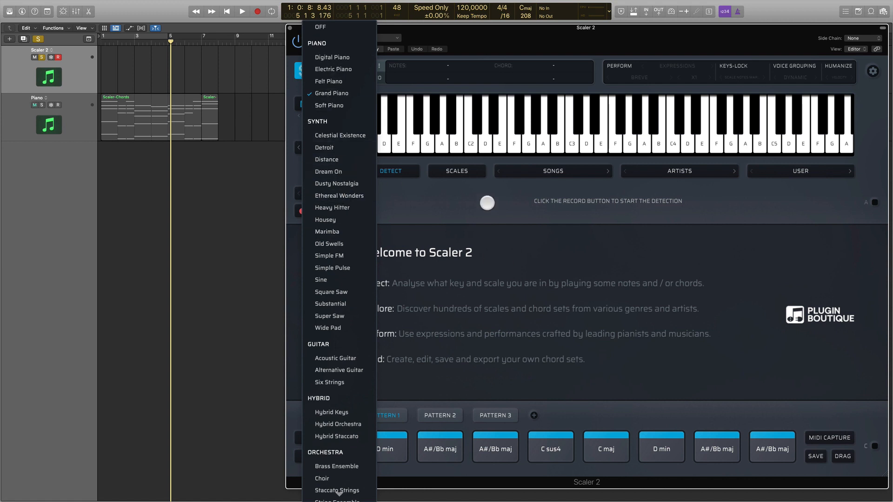
left_click(487, 203)
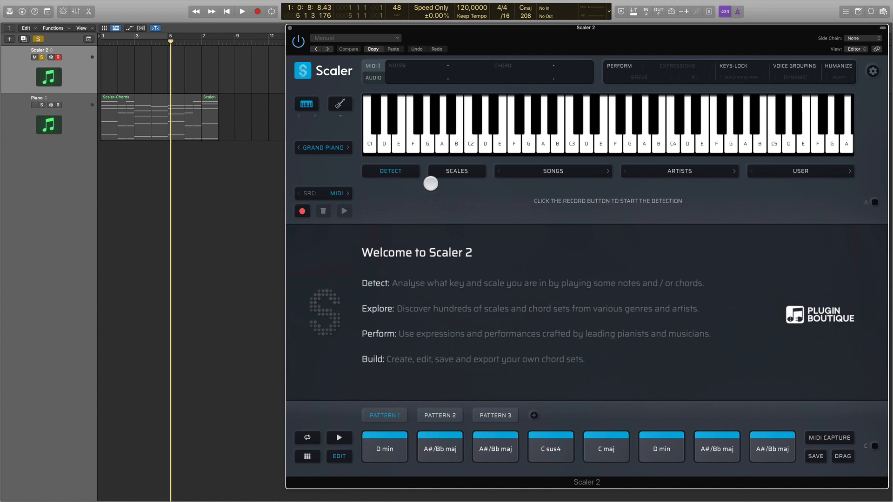
left_click(319, 147)
left_click(472, 206)
Audition the Felt Piano sound and switch back to Grand Piano.
left_click(328, 147)
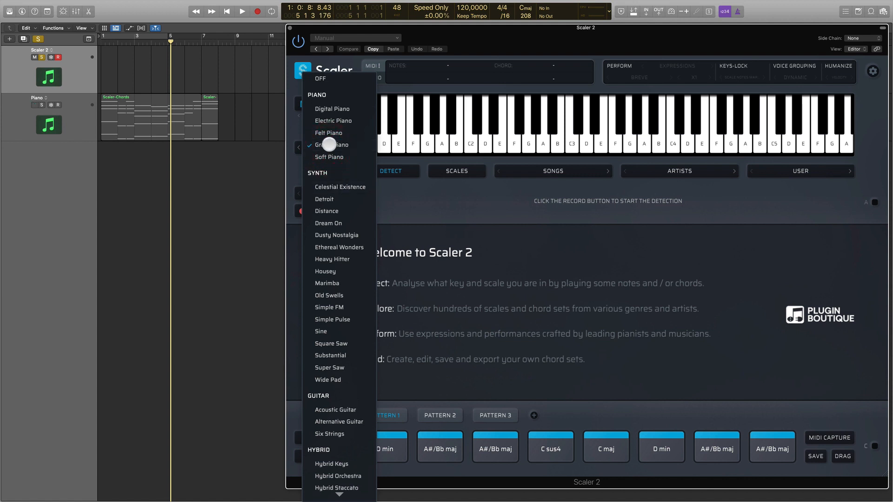
left_click(328, 134)
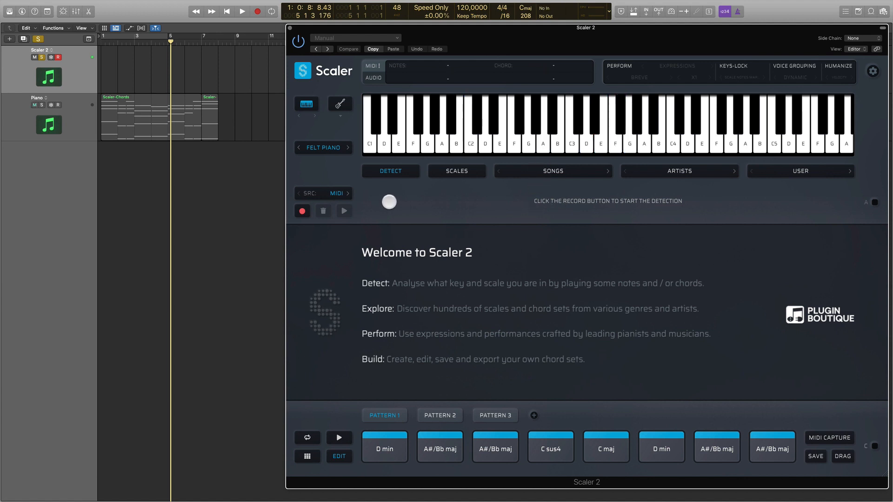
left_click(327, 151)
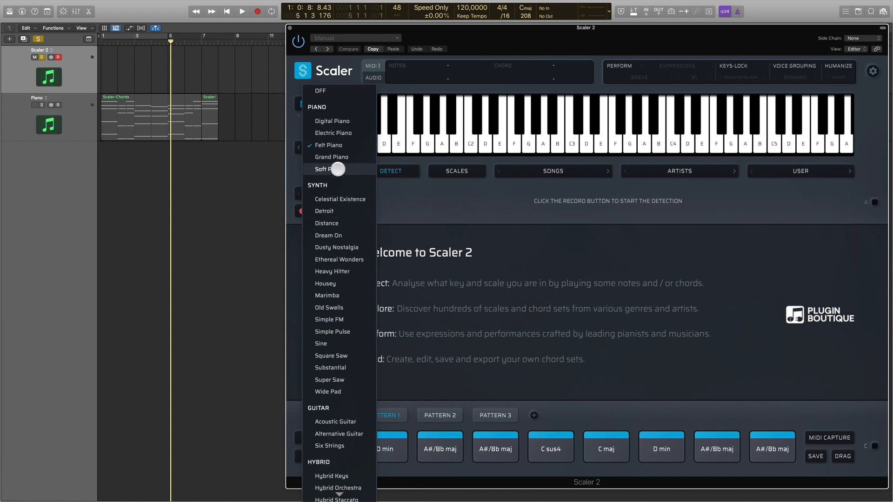
left_click(339, 157)
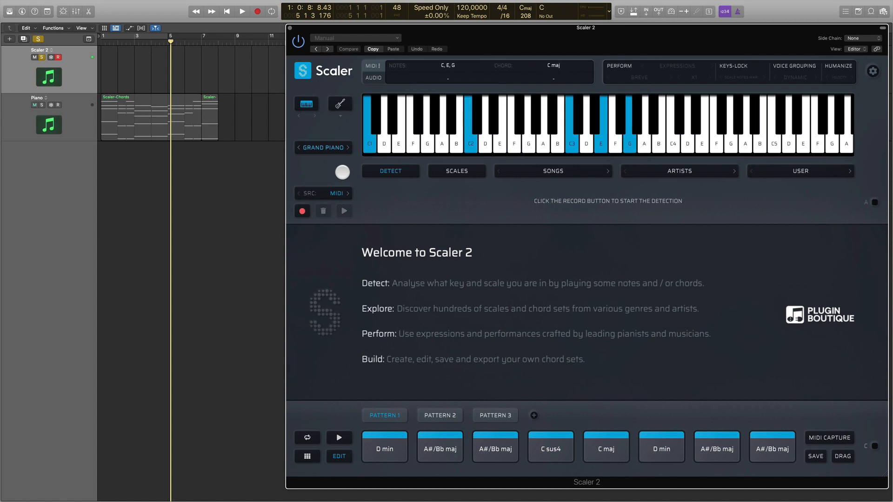
Try the Soft Piano sound and return to Grand Piano.
left_click(332, 147)
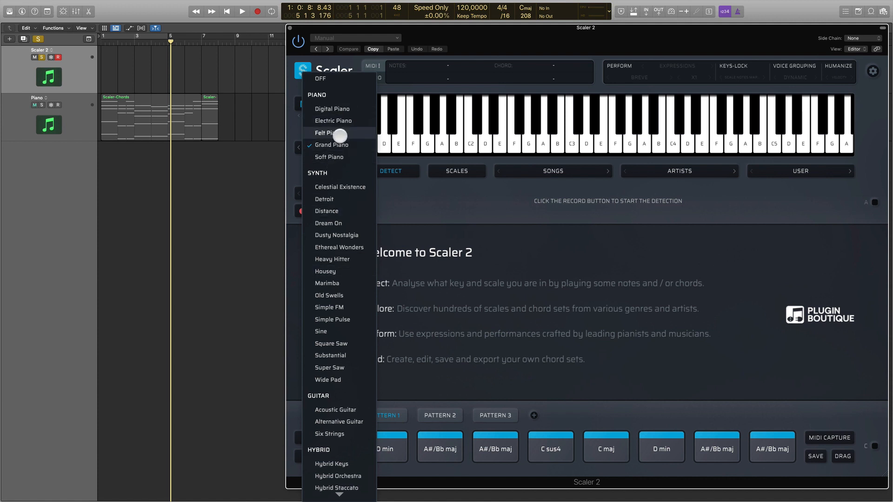
left_click(342, 159)
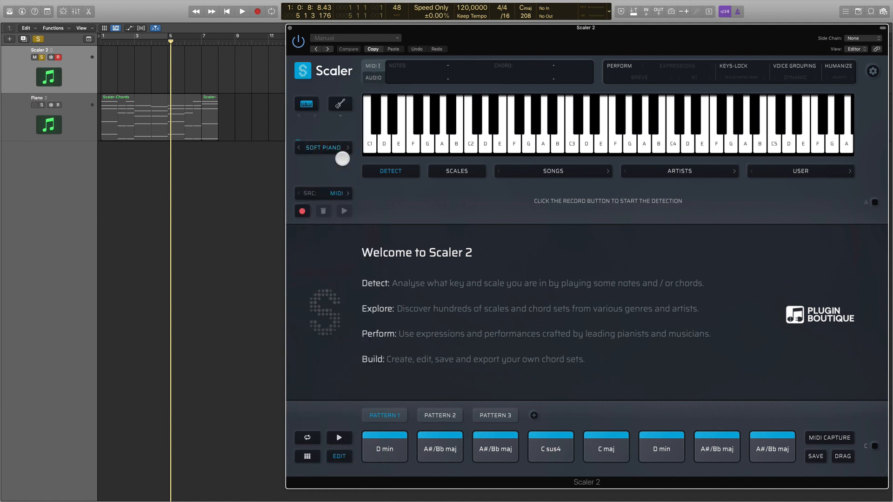
left_click(335, 146)
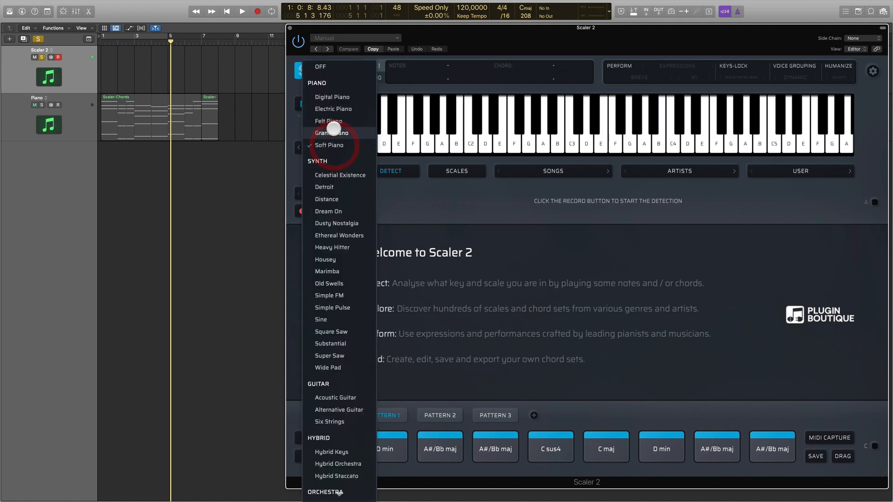
left_click(334, 133)
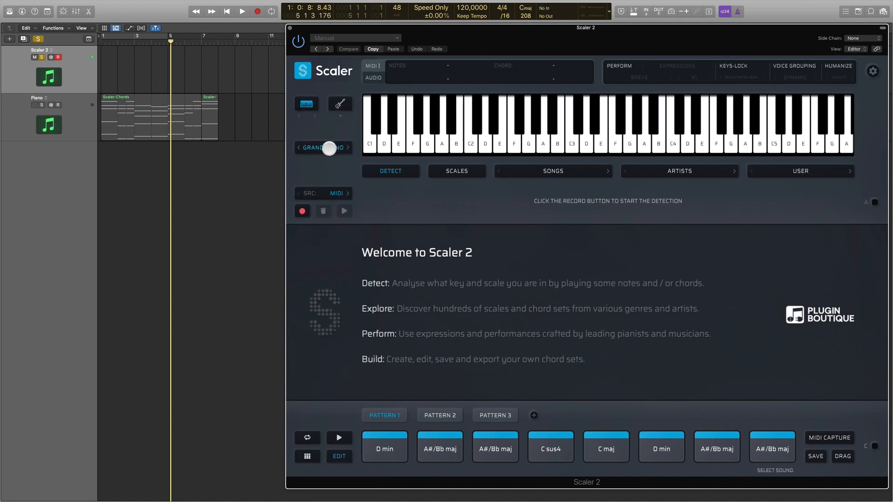
Audition the Electric Piano sound, look through the remaining sounds, and restore Grand Piano.
left_click(328, 149)
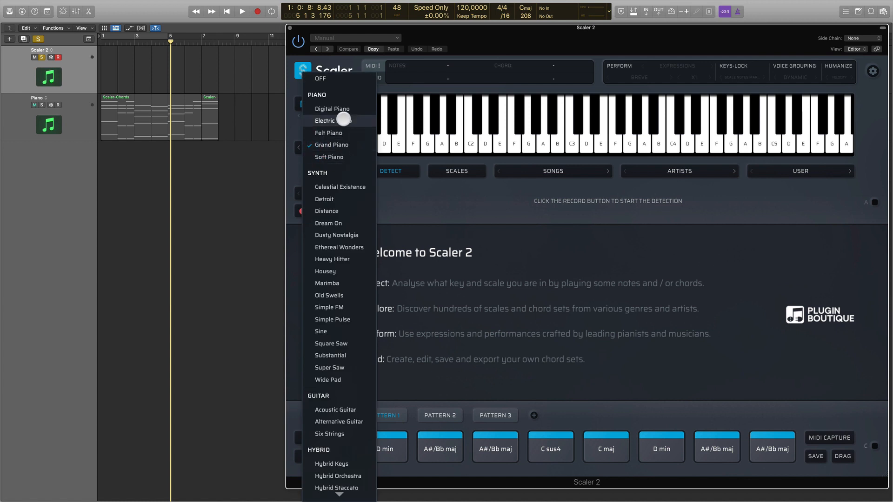
left_click(343, 121)
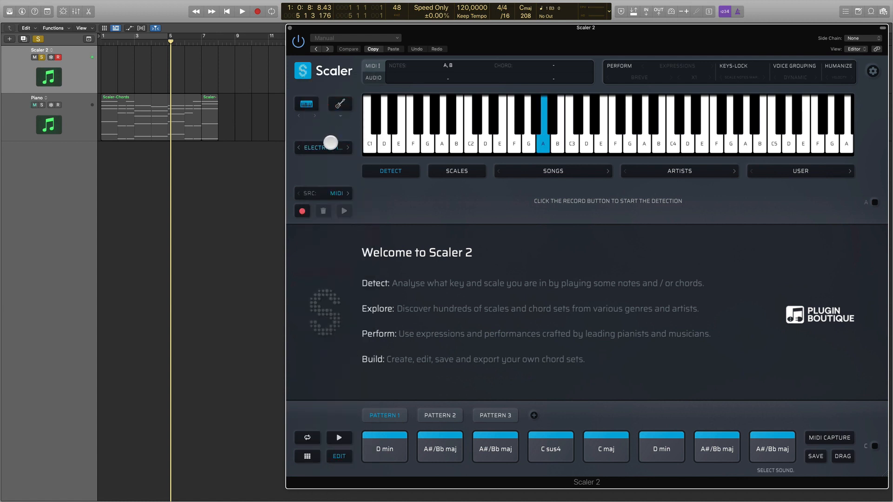
left_click(327, 151)
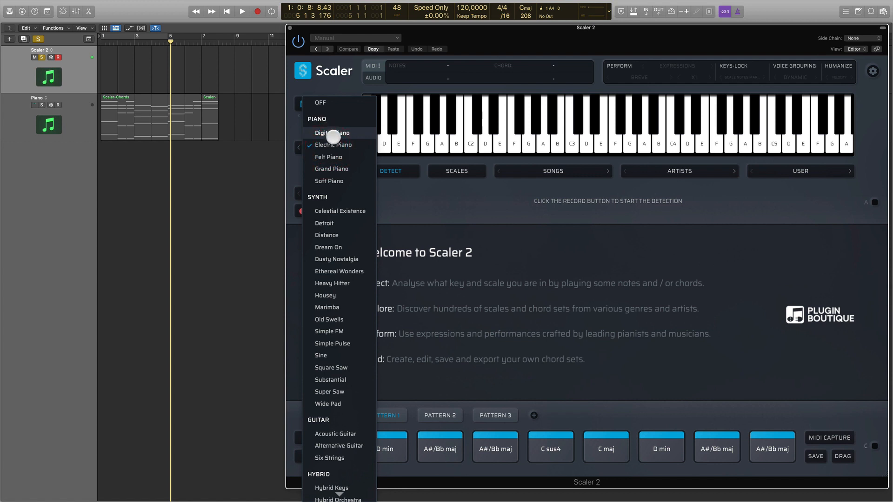
scroll(339, 421, "down", 3)
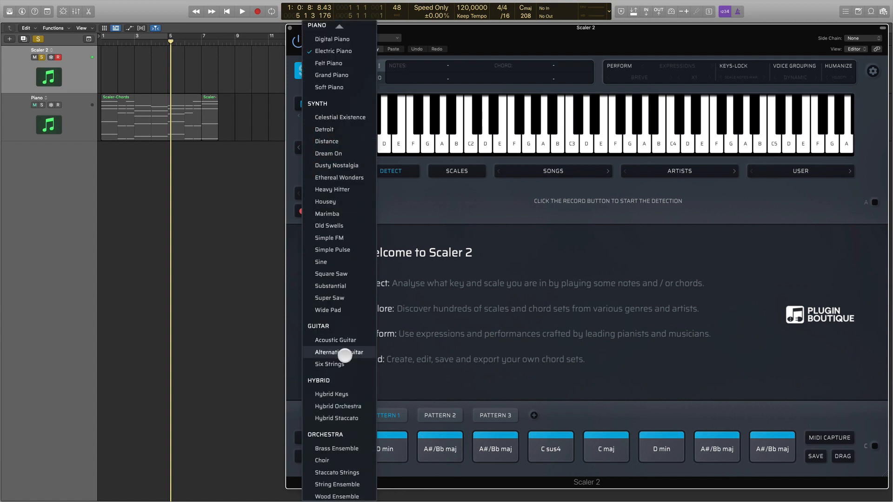
left_click(513, 343)
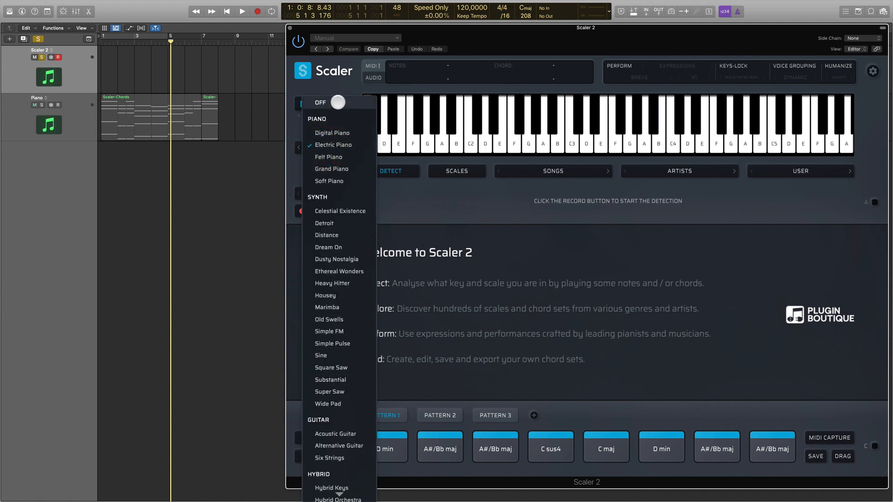
left_click(337, 169)
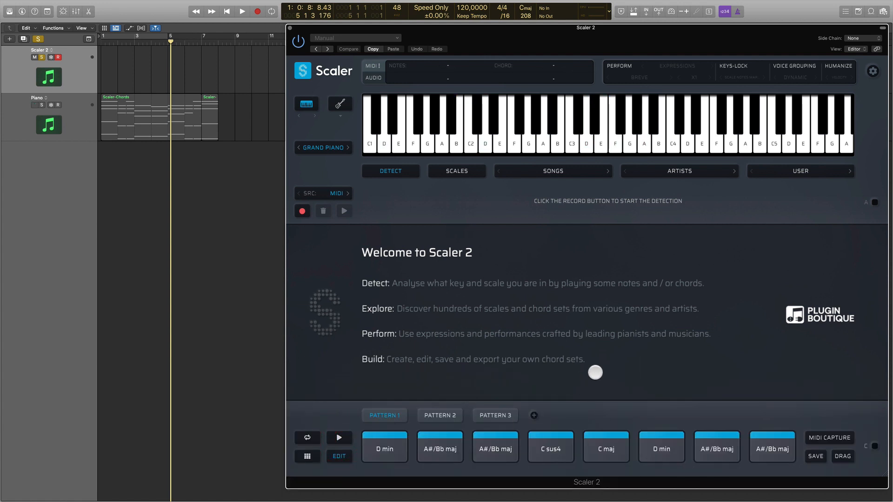
Turn on Perform in Arpeggio mode, and briefly play and stop the Pattern 1 progression.
left_click(622, 64)
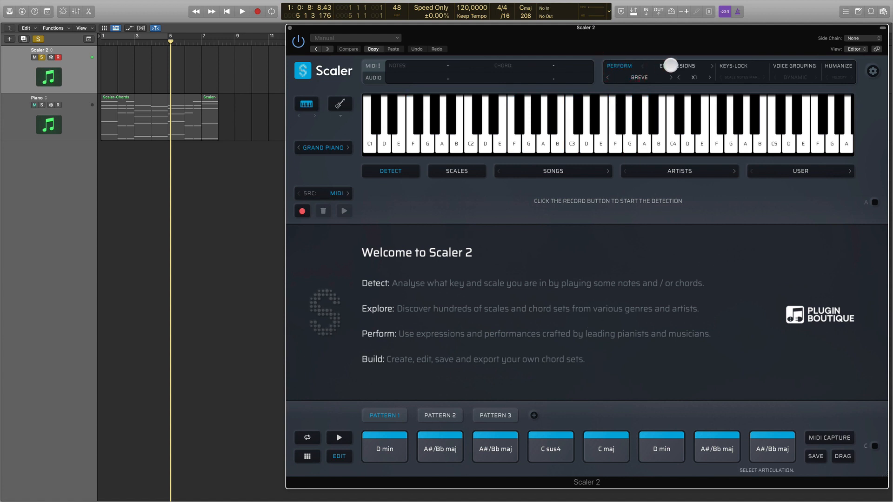
left_click(639, 77)
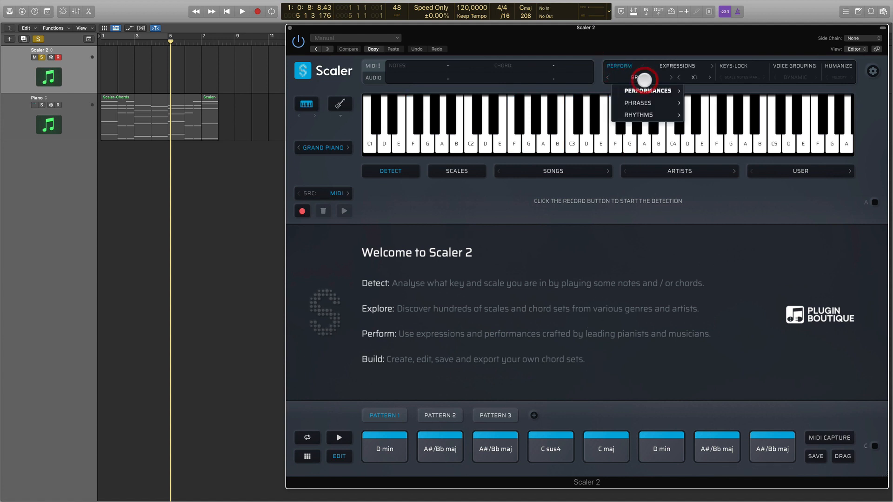
left_click(672, 67)
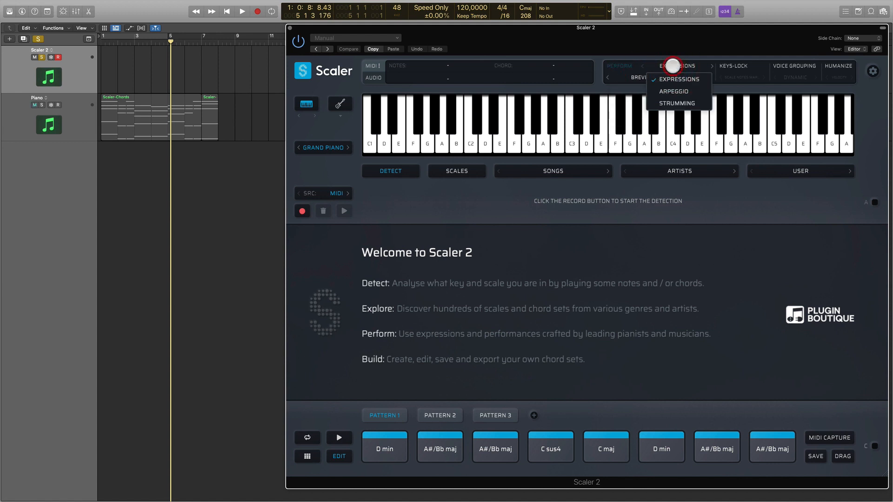
left_click(673, 91)
left_click(339, 438)
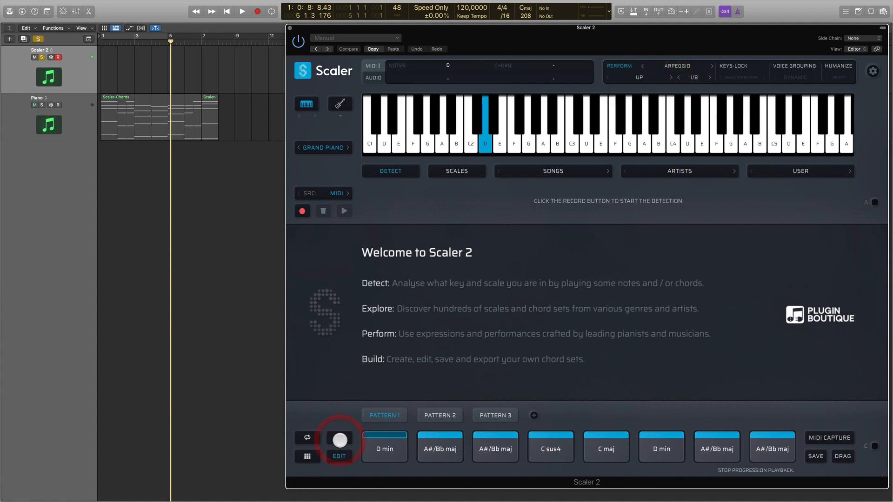
left_click(339, 438)
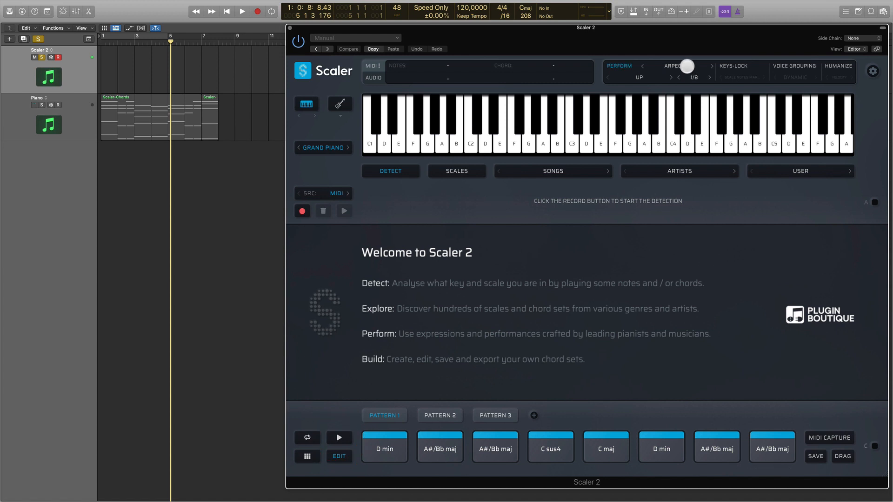
Change the Perform mode to Strumming, and briefly play and stop the Pattern 1 progression.
left_click(687, 66)
left_click(677, 107)
left_click(344, 439)
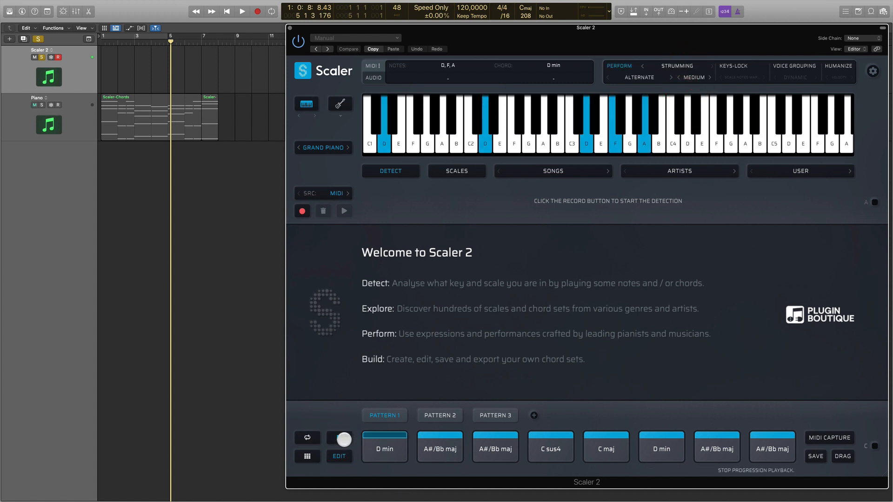
left_click(343, 438)
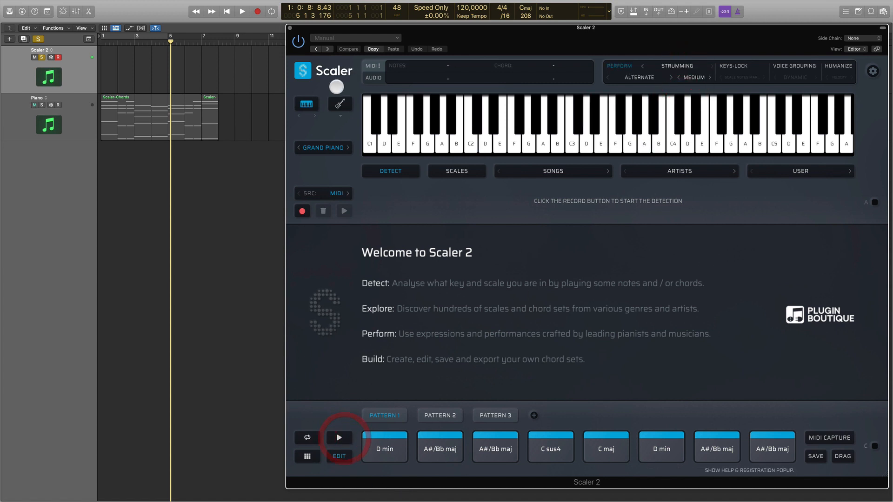
Set Perform to Expressions, look through the performances, phrases and rhythms, and choose the Andante rhythm Opera.
left_click(678, 66)
left_click(679, 78)
left_click(638, 78)
mouse_move(659, 90)
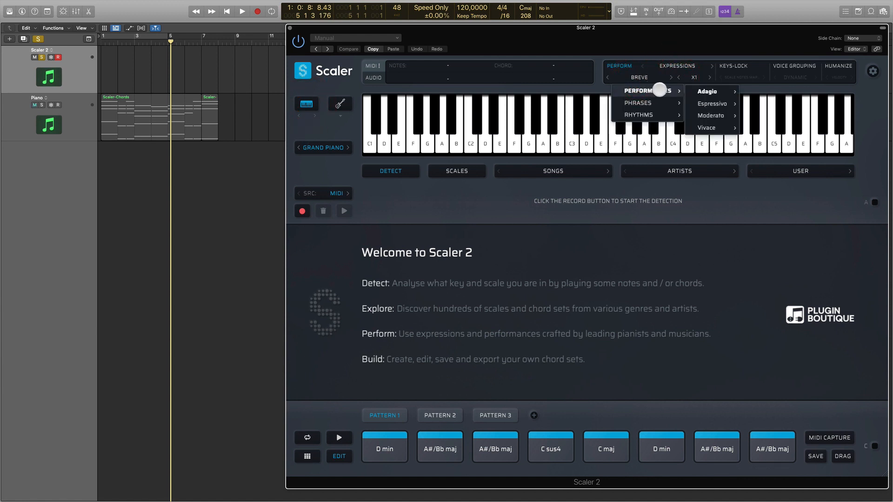
mouse_move(709, 91)
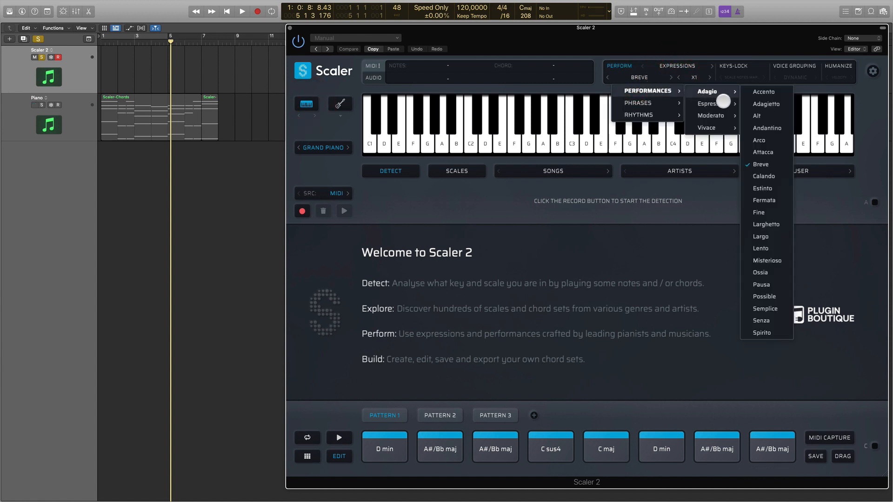
mouse_move(720, 119)
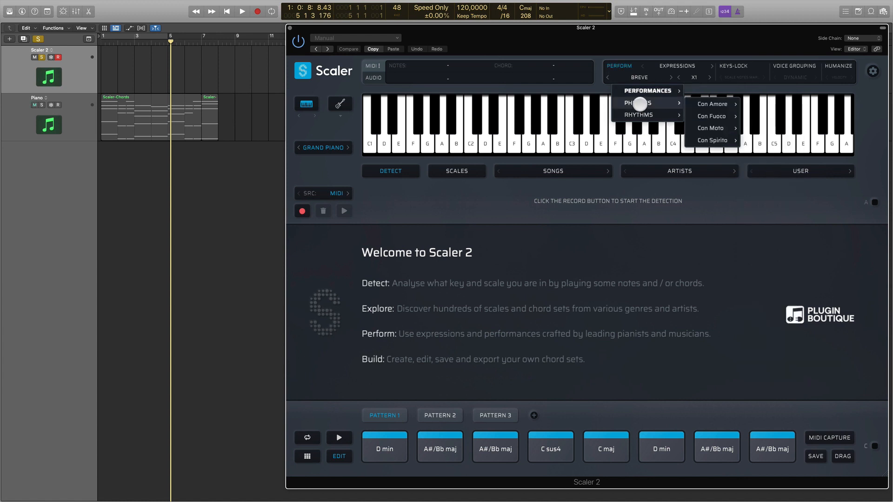
mouse_move(650, 115)
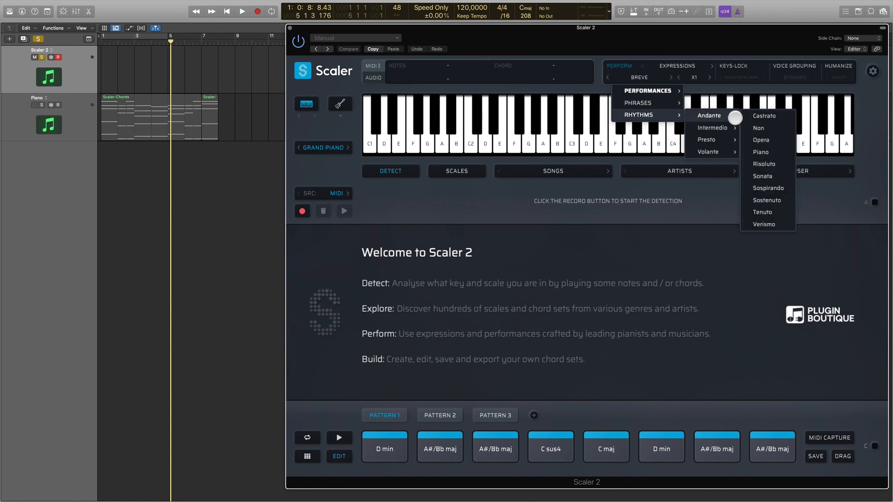
left_click(766, 140)
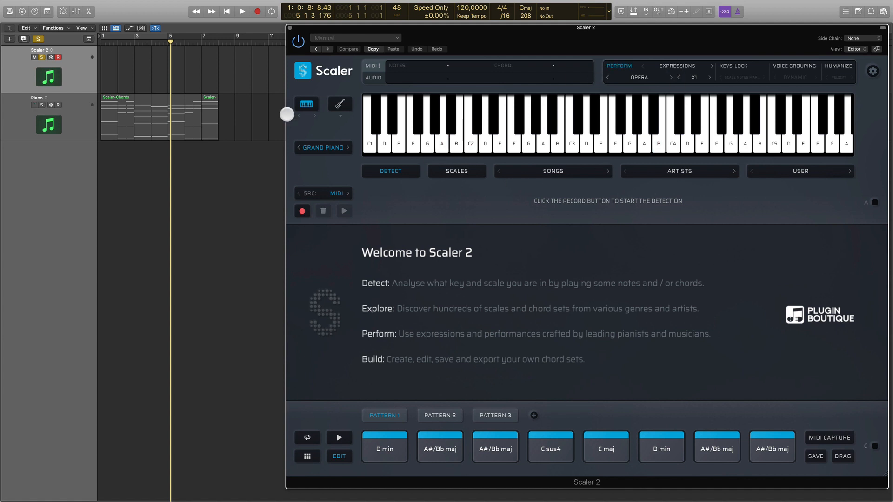
Keep Grand Piano as the sound and start playing the Pattern 1 progression with the Opera rhythm.
left_click(325, 149)
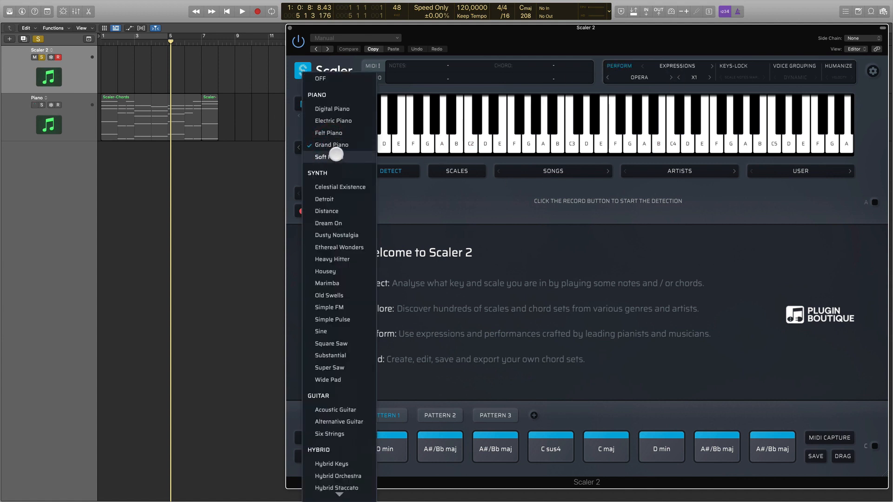
left_click(334, 149)
left_click(340, 437)
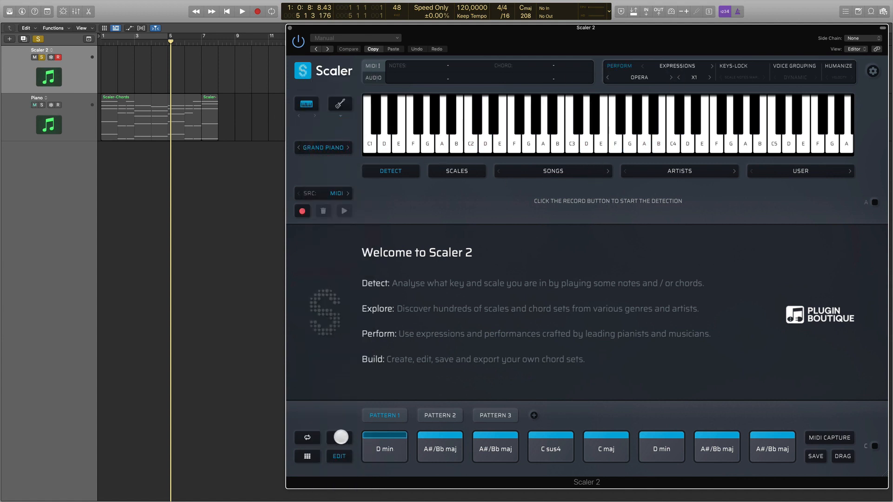
Stop playback, compare Pattern 1 with Perform off and with the Opera rhythm, and audition individual chords.
left_click(341, 437)
left_click(630, 66)
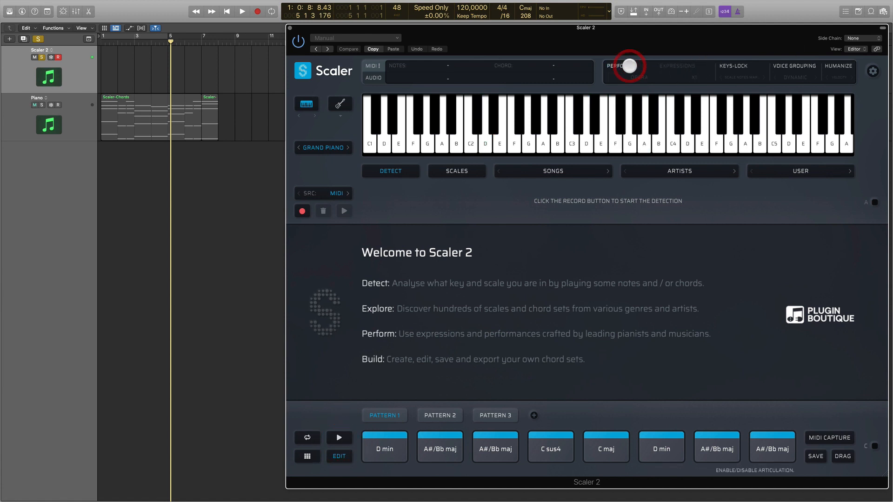
left_click(334, 437)
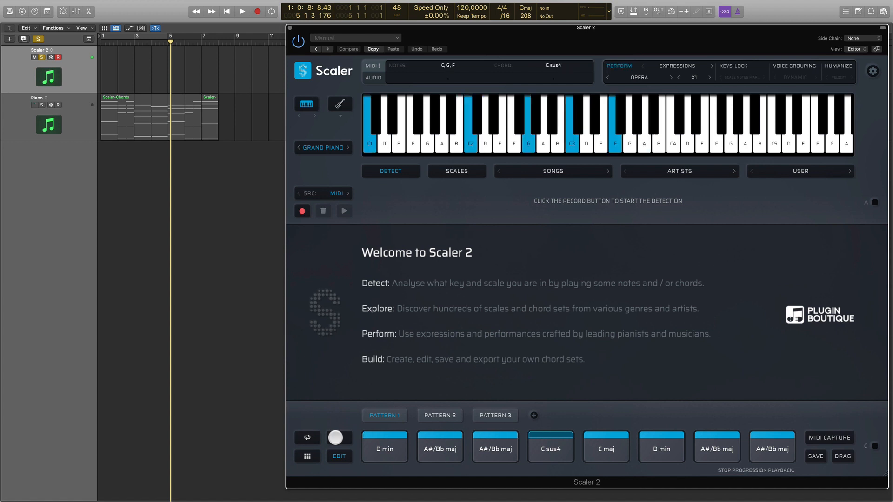
left_click(335, 437)
left_click(529, 458)
left_click(434, 464)
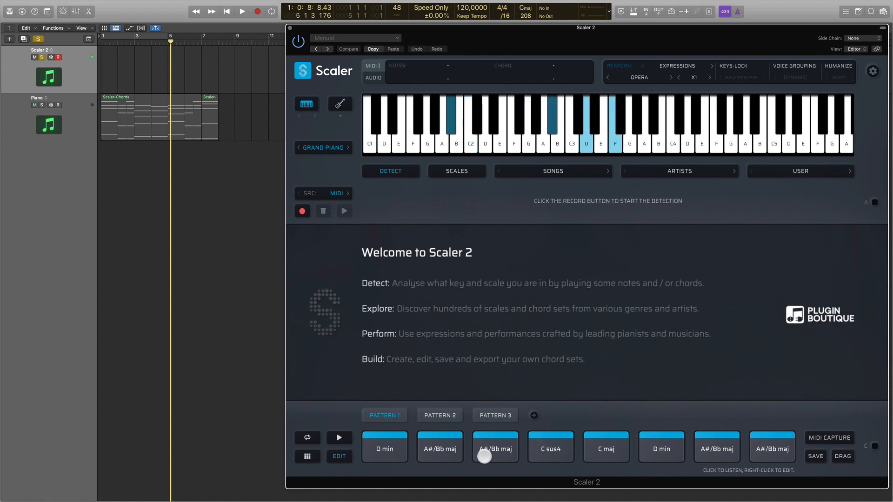
left_click(397, 444)
Choose the Adagio performance Andantino, and briefly play and stop the Pattern 1 progression.
left_click(647, 77)
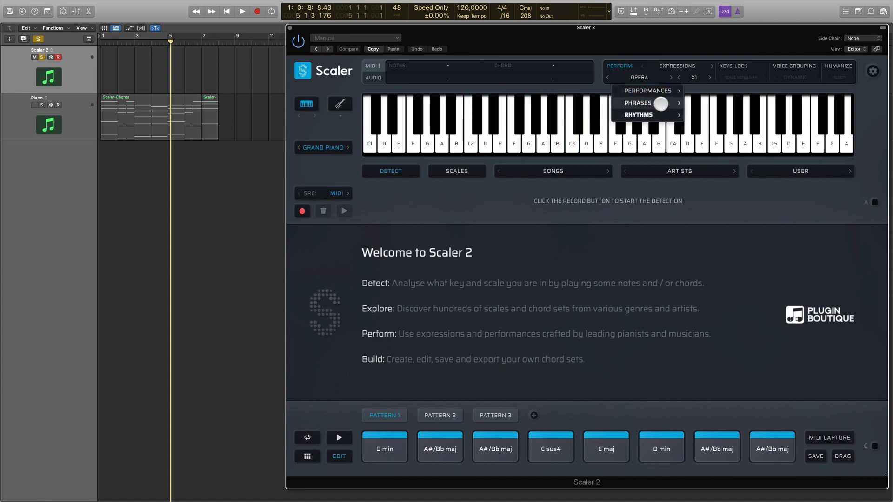
mouse_move(657, 91)
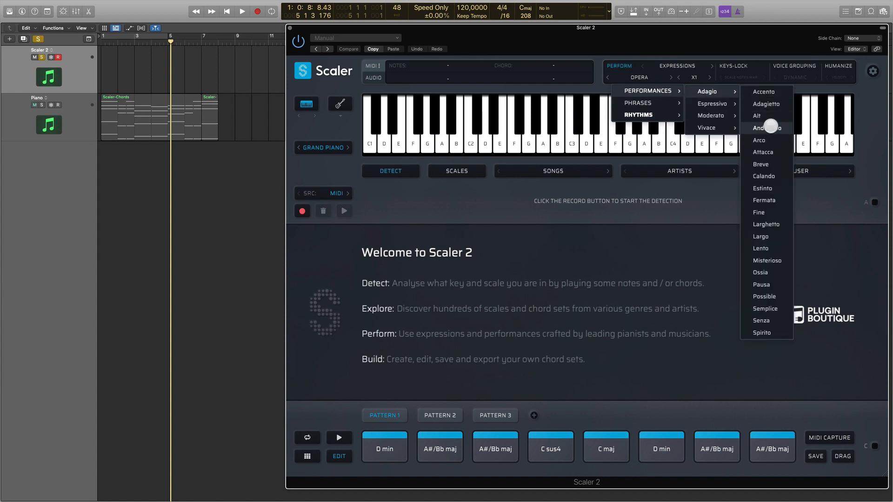
left_click(766, 128)
left_click(336, 436)
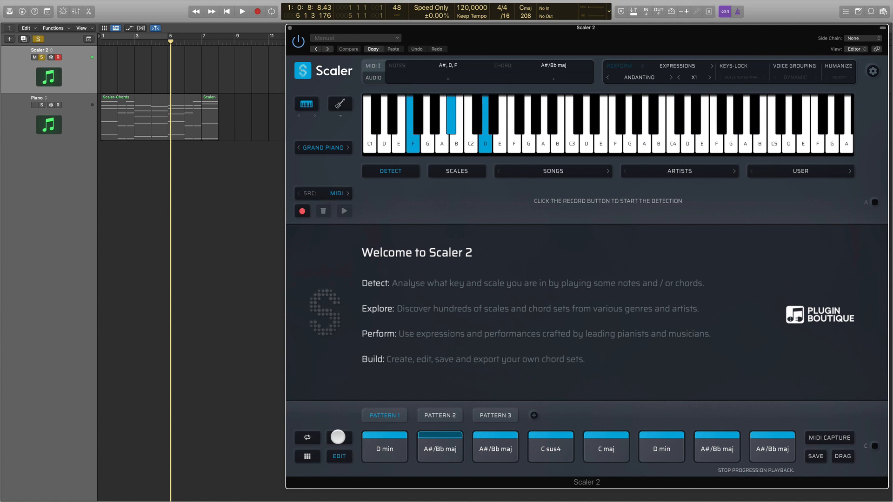
left_click(338, 436)
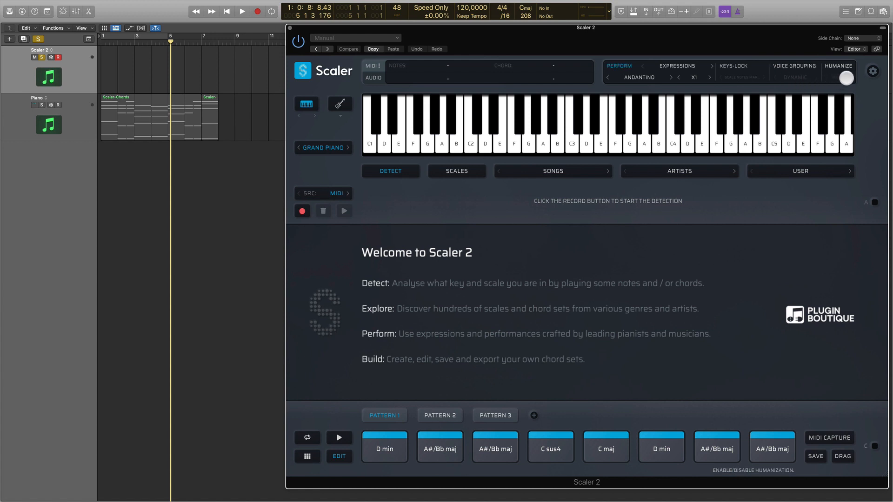
Look at the performance speed options, keep x1, and turn on Keys-Lock with the scale notes mapping.
left_click(696, 78)
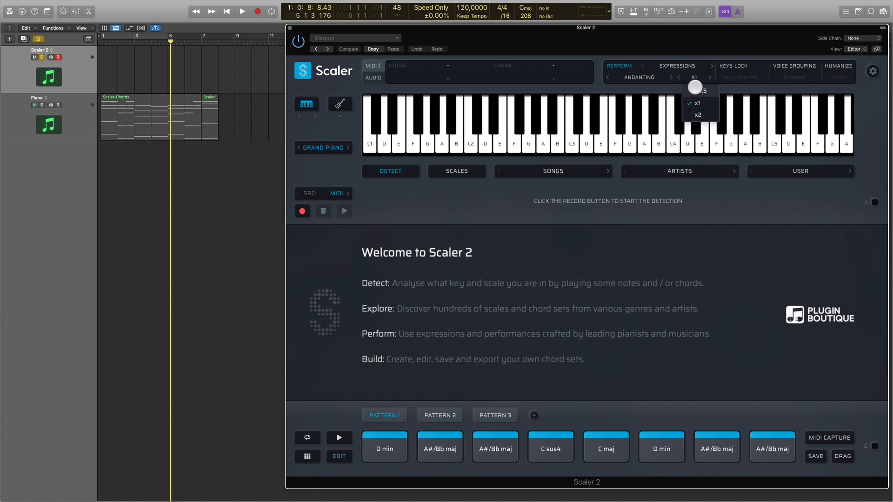
left_click(732, 79)
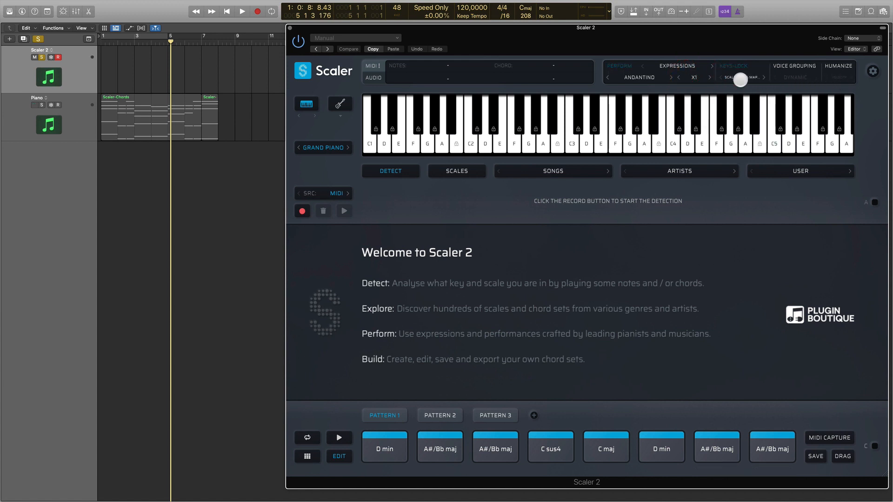
left_click(742, 78)
Turn on Voice Grouping with Dynamic +1 Oct, and briefly play and stop the Pattern 1 progression.
left_click(797, 77)
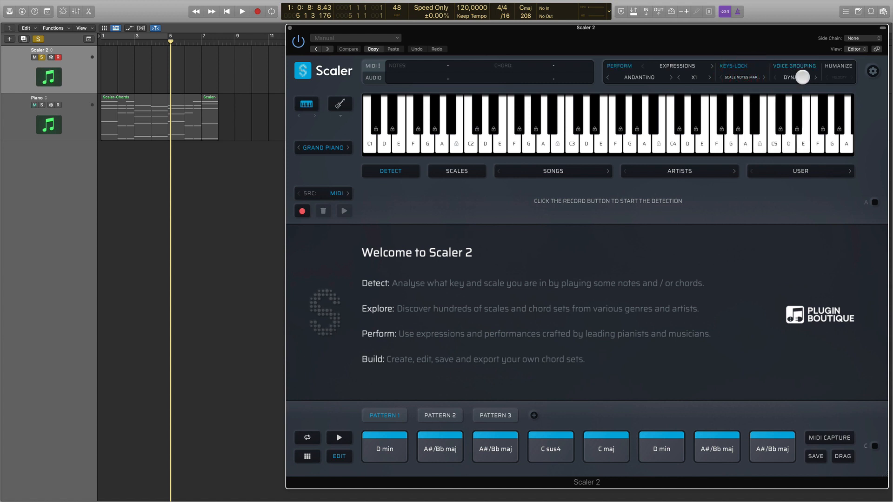
left_click(802, 78)
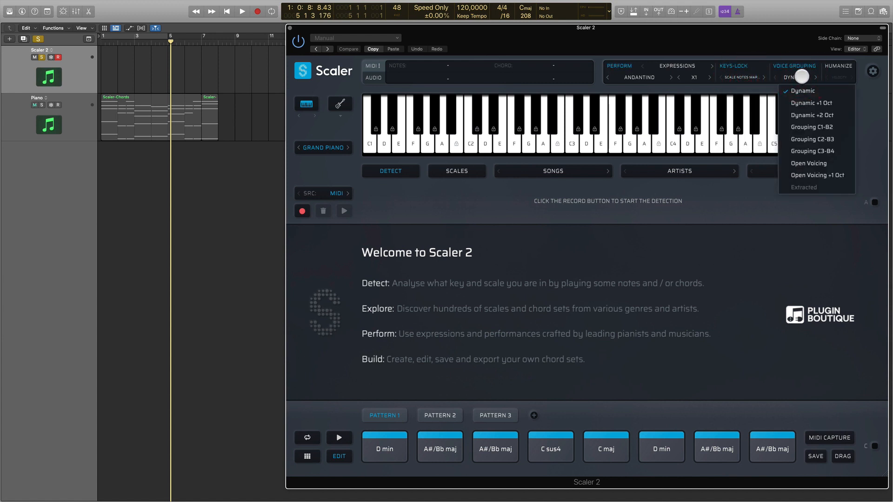
left_click(820, 102)
left_click(339, 437)
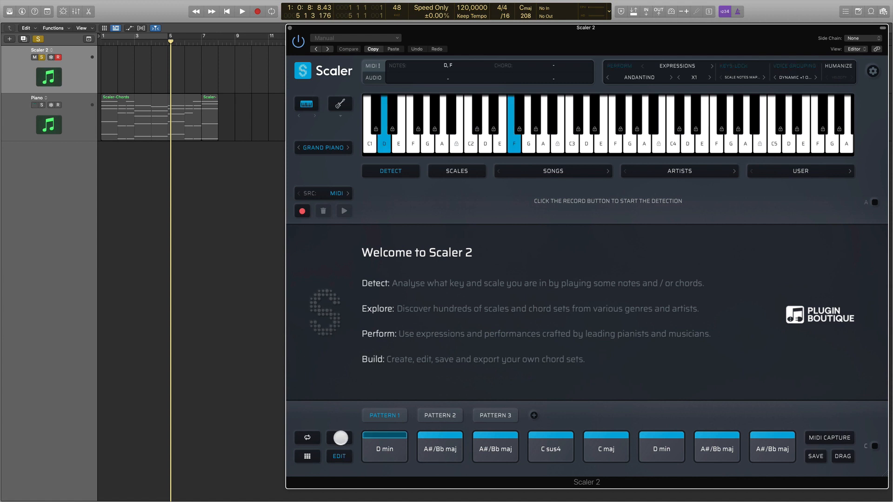
left_click(339, 438)
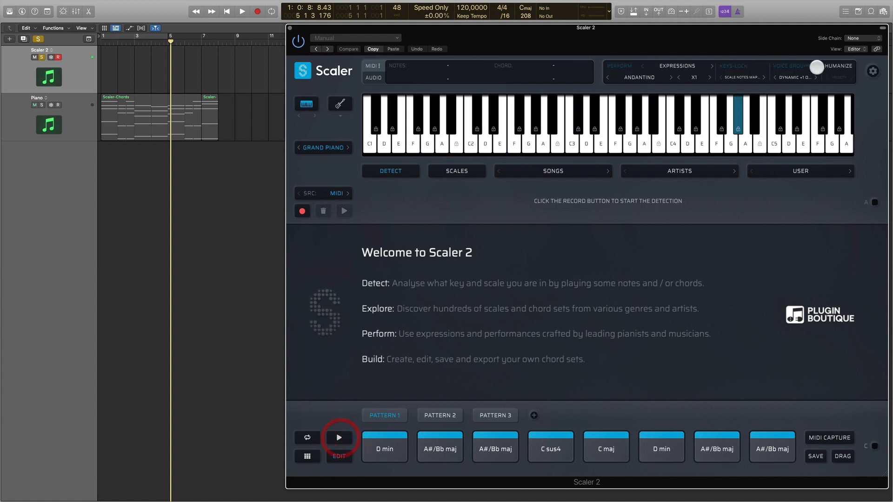
left_click(798, 77)
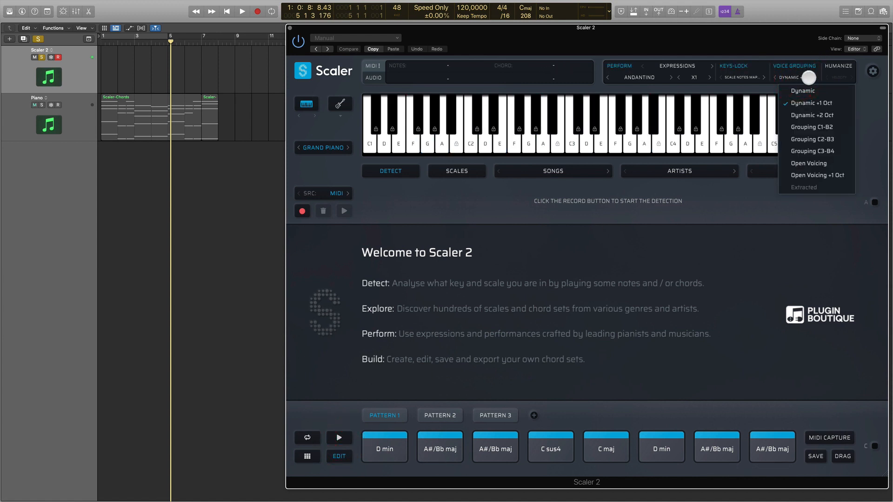
left_click(715, 329)
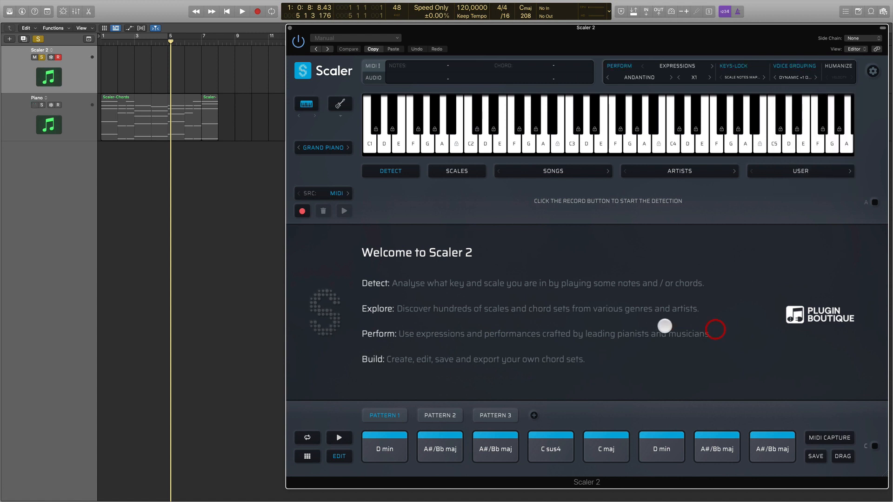
left_click(769, 450)
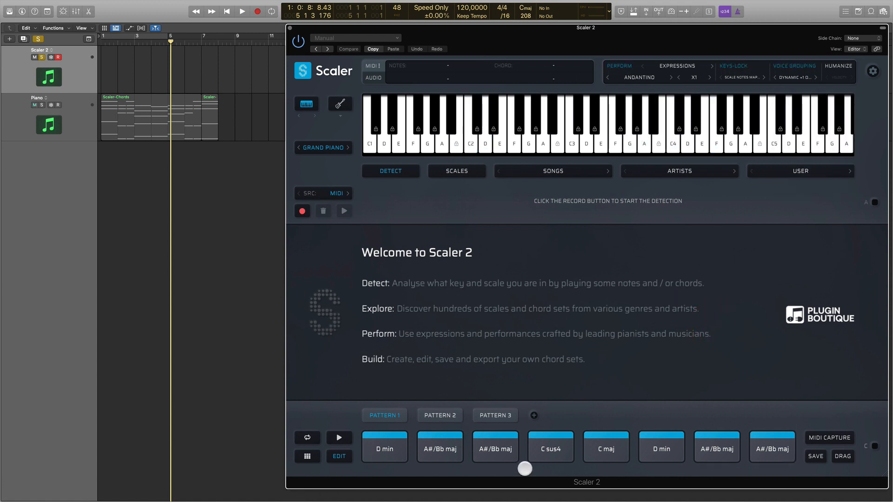
left_click(512, 459)
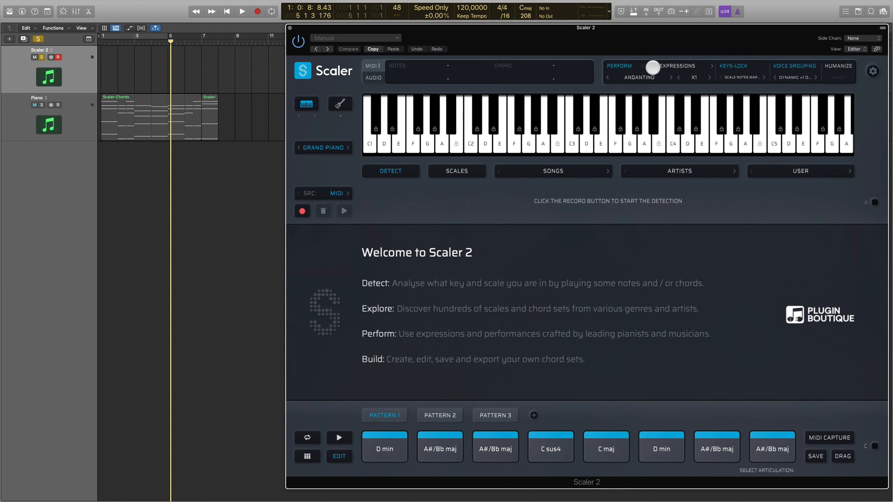
Turn on Humanize with the Timing option, and briefly play and stop the Pattern 1 progression.
left_click(338, 437)
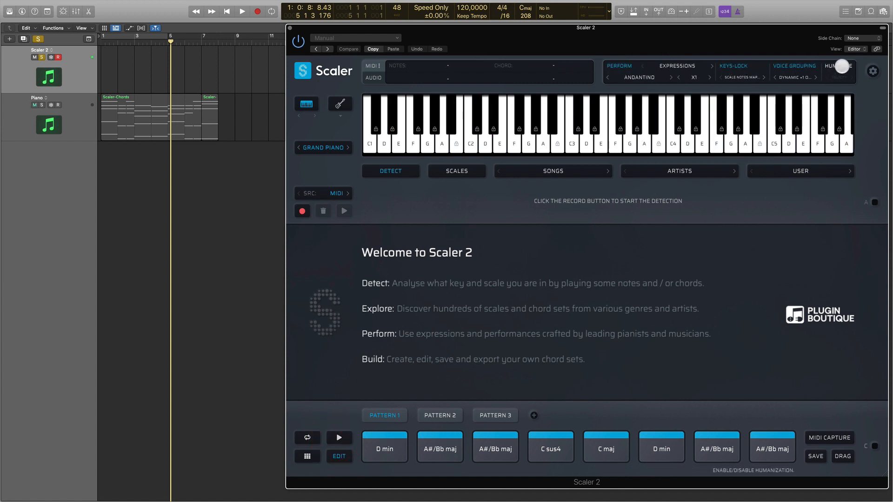
left_click(852, 85)
left_click(858, 103)
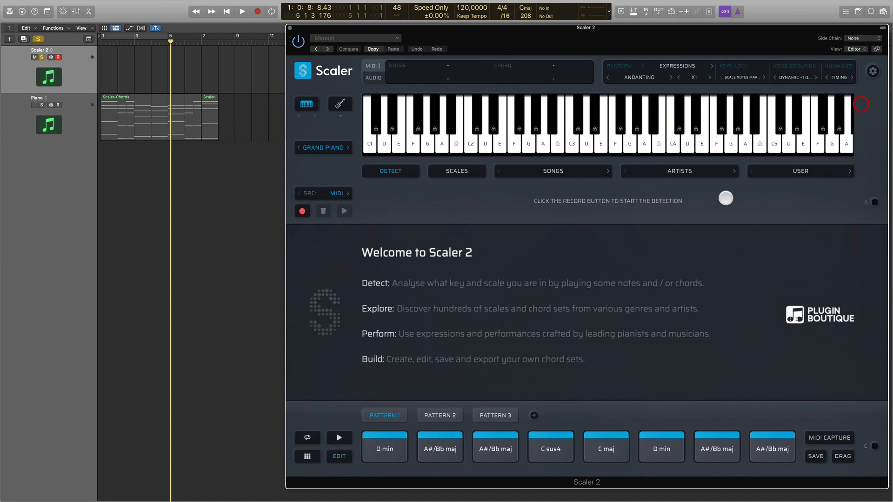
left_click(338, 437)
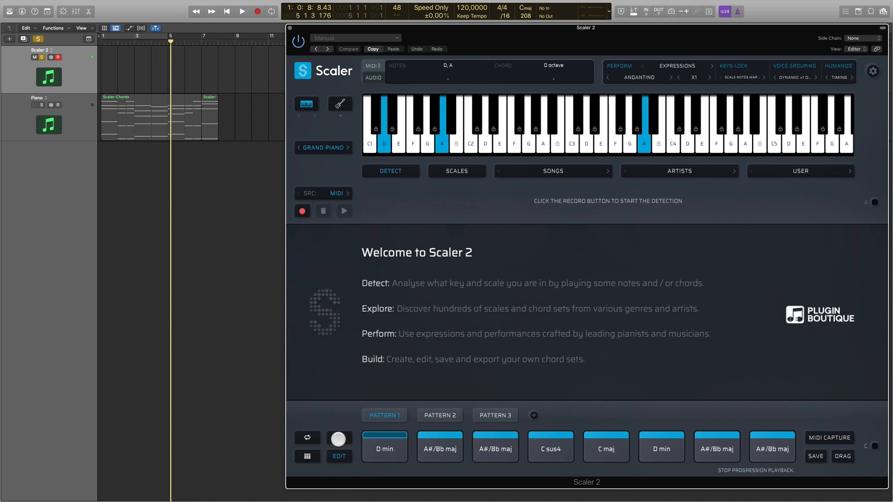
left_click(339, 437)
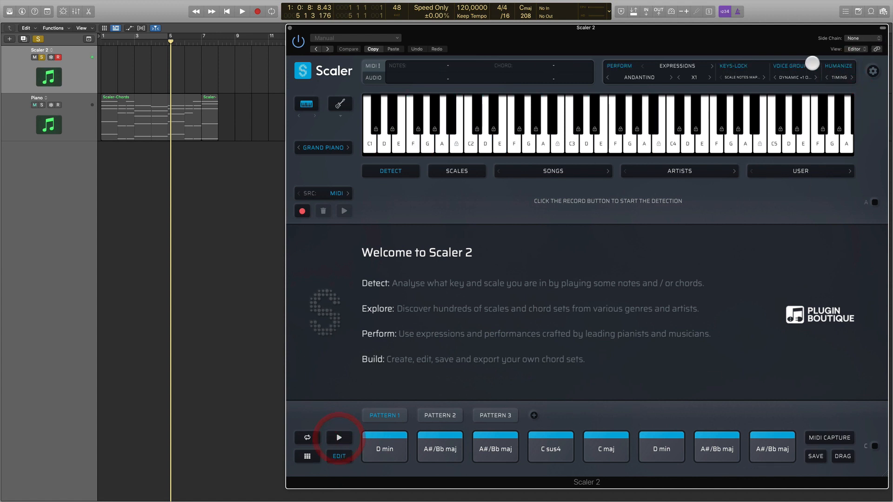
Change Voice Grouping to Grouping C1-B2, and briefly play and stop the Pattern 1 progression.
left_click(796, 77)
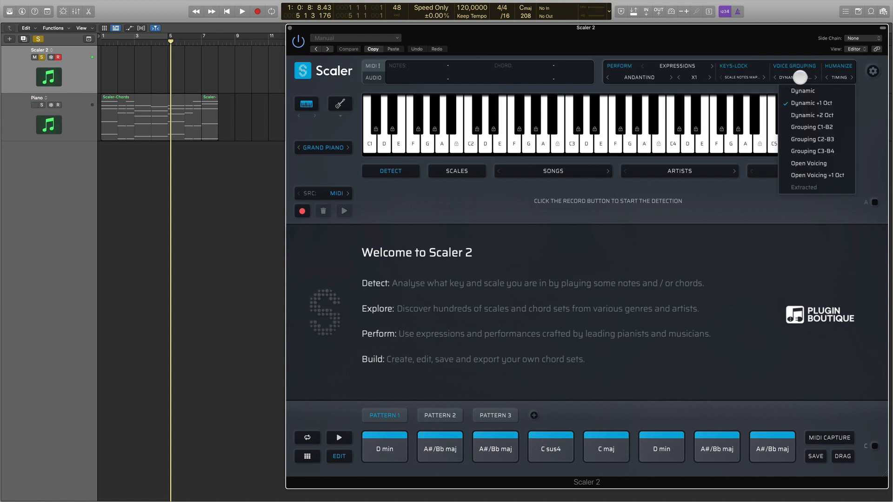
left_click(815, 128)
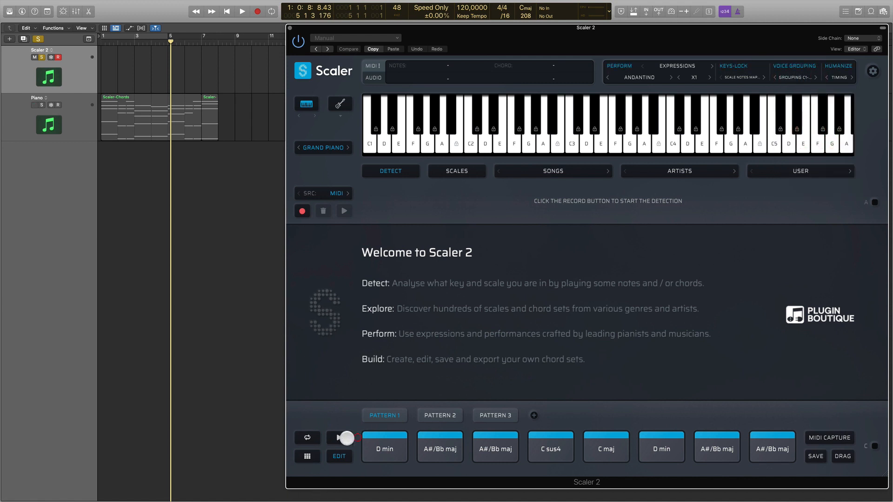
left_click(339, 437)
left_click(339, 437)
Set Voice Grouping to Open Voicing +1 Oct, and briefly play and stop the Pattern 1 progression.
left_click(798, 77)
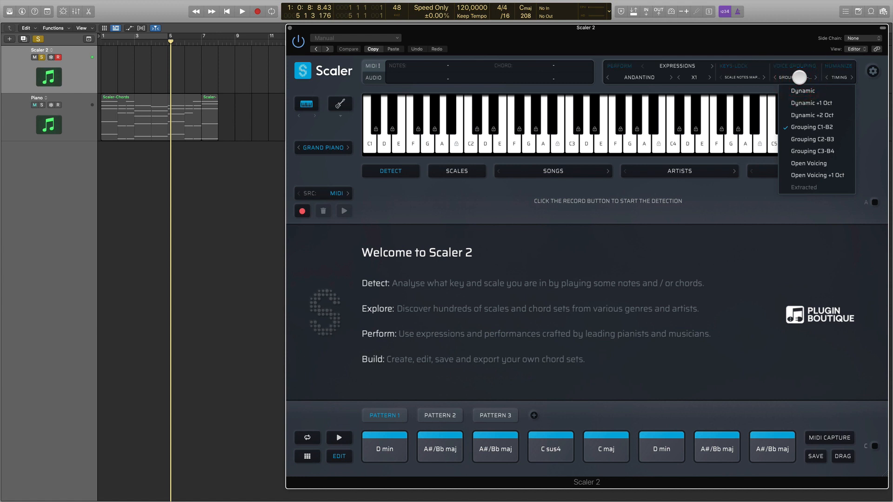
left_click(818, 174)
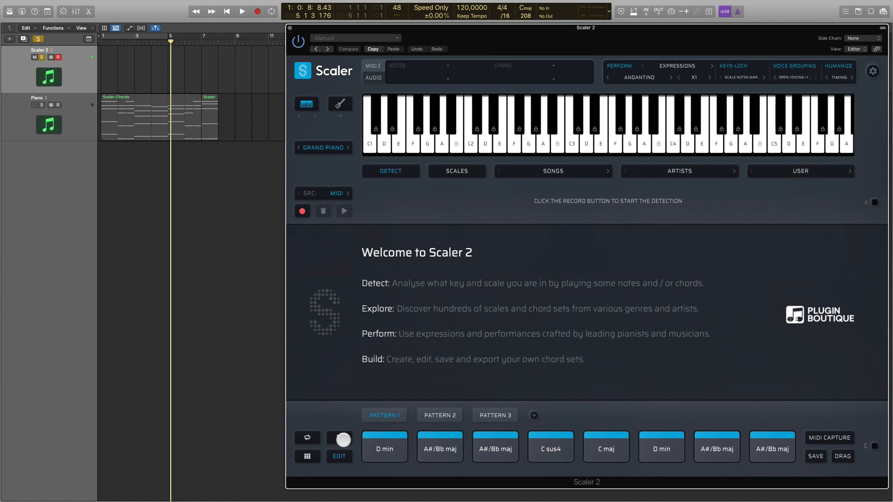
left_click(343, 439)
left_click(344, 439)
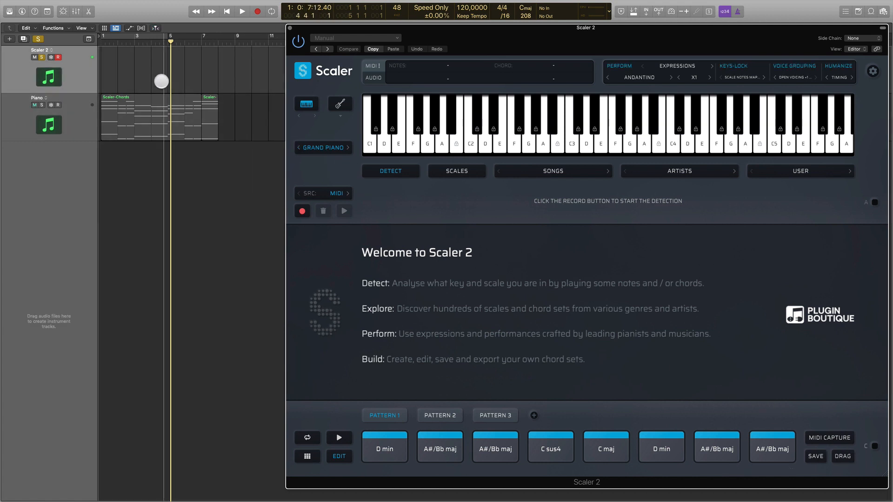
Place the Pattern 1 progression as a MIDI region at bar 4 of the Scaler 2 track and view all its notes in the Piano Roll.
left_click_drag(145, 76, 139, 75)
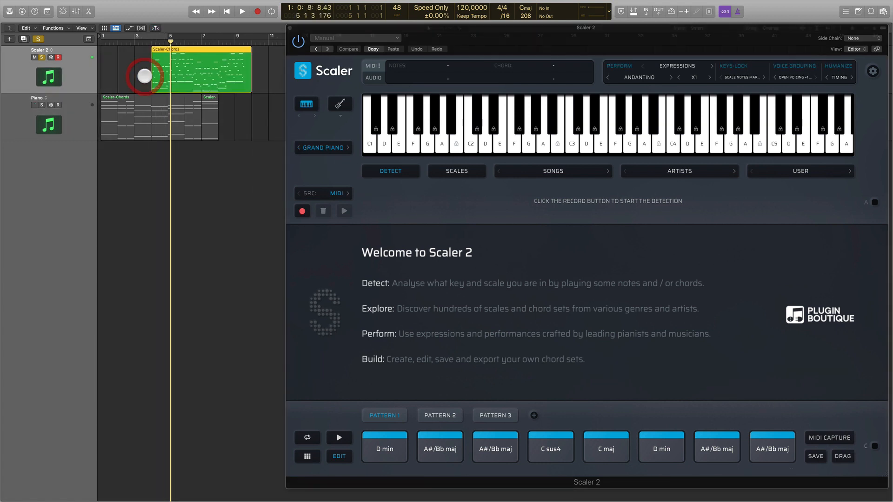
left_click(184, 71)
double_click(184, 71)
key("super+w")
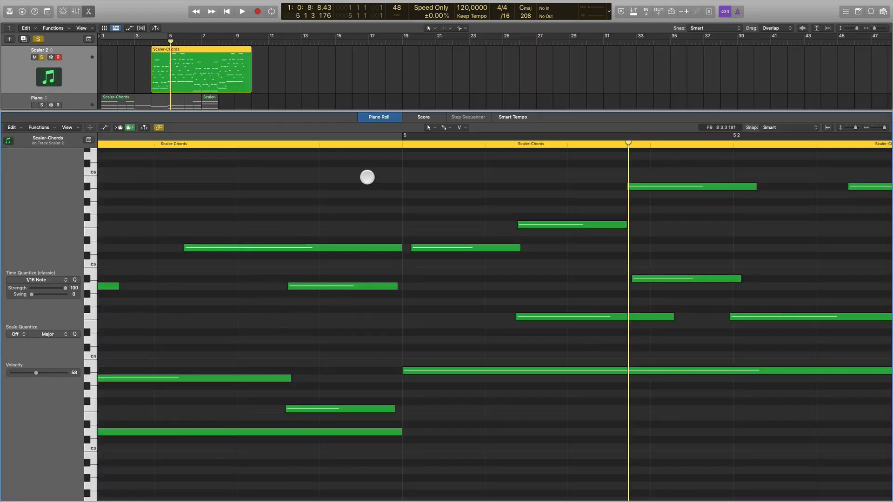
left_click(586, 216)
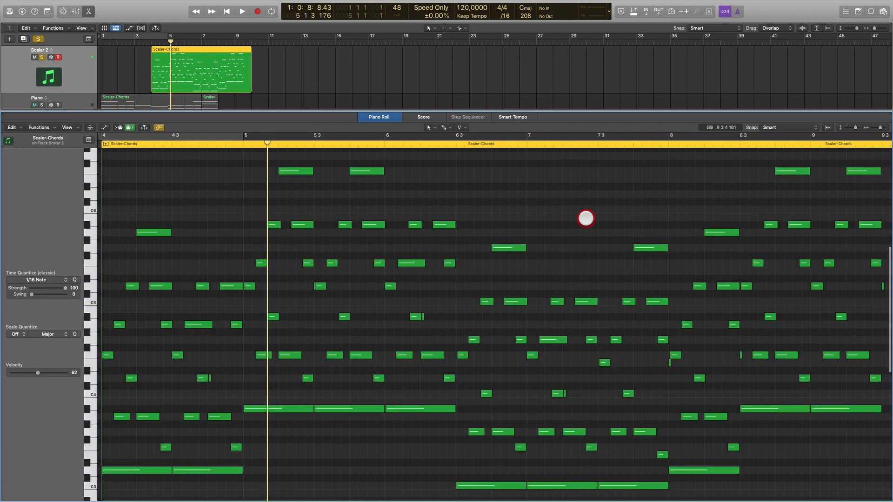
Color the Piano Roll notes by velocity and close the editor.
left_click(67, 128)
mouse_move(95, 192)
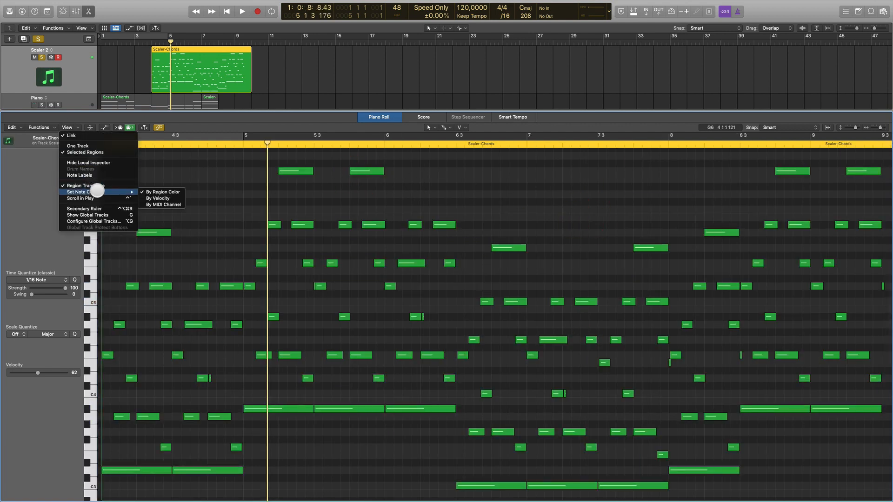
left_click(175, 198)
left_click(610, 200)
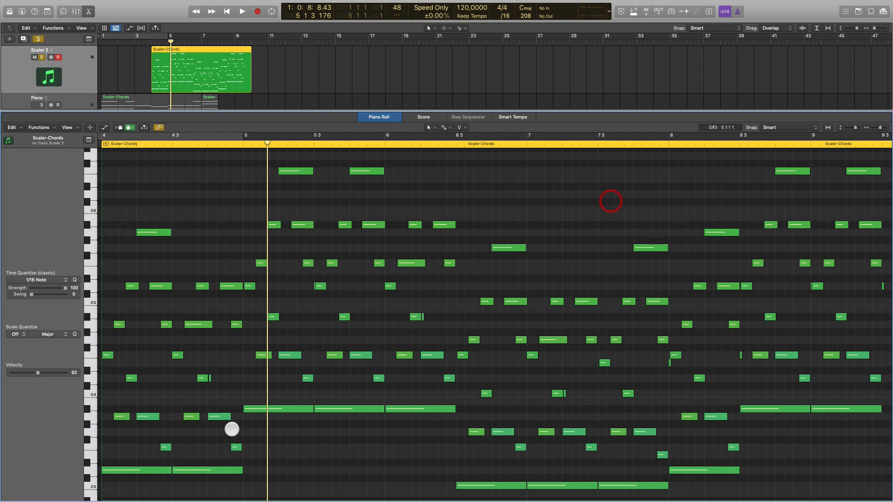
key("e")
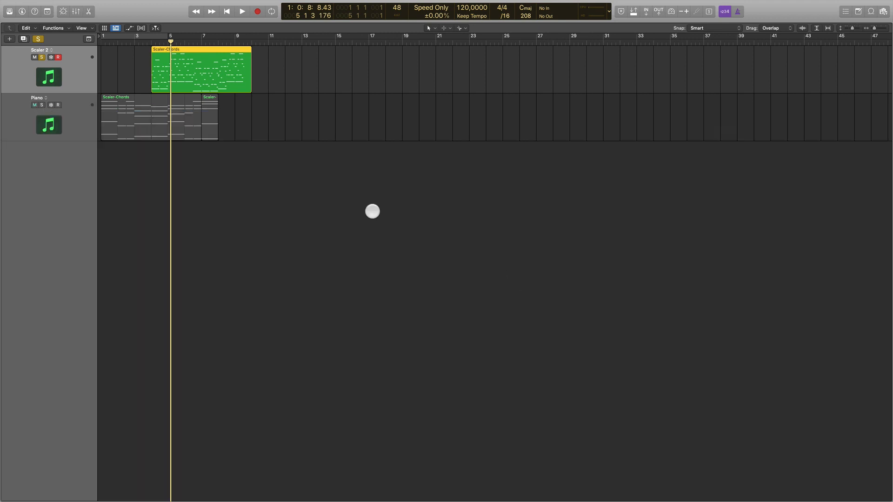
Move the new Scaler-Chords region to bar 9 of the Piano track and solo that track.
left_click(344, 193)
left_click_drag(224, 71, 308, 127)
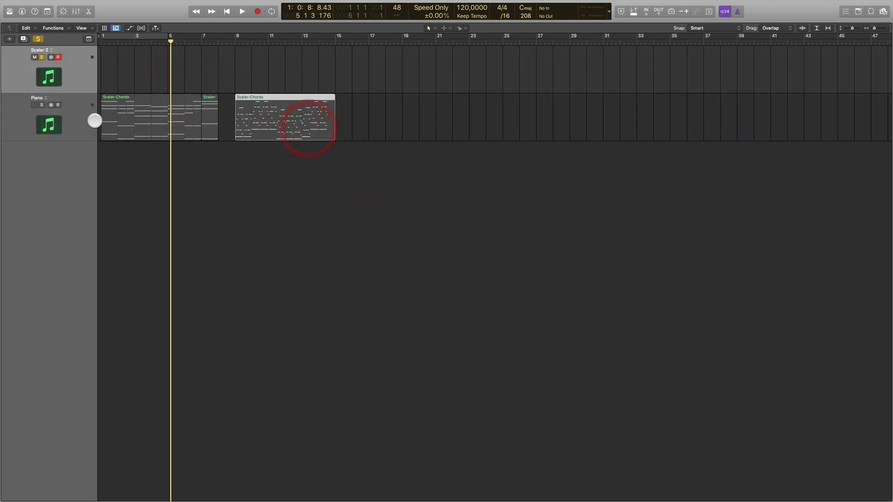
left_click(42, 105)
left_click(176, 190)
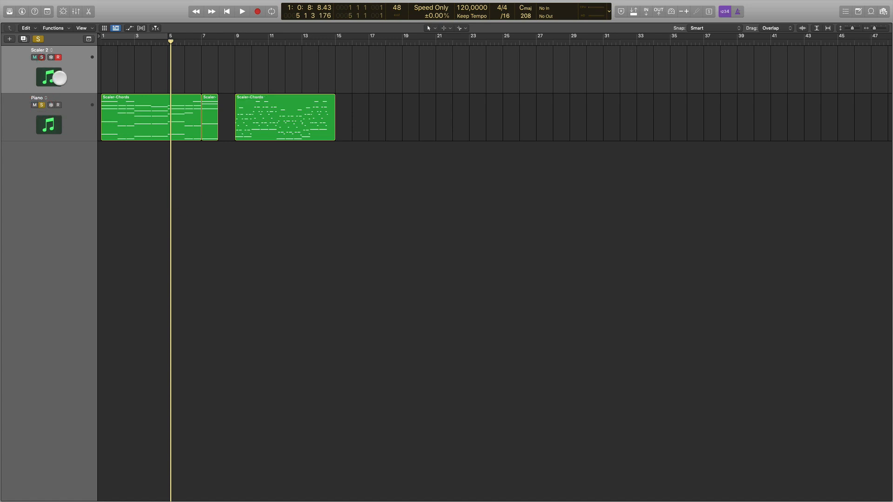
Select the Piano track and show the open plug-in windows.
left_click(80, 114)
key("v")
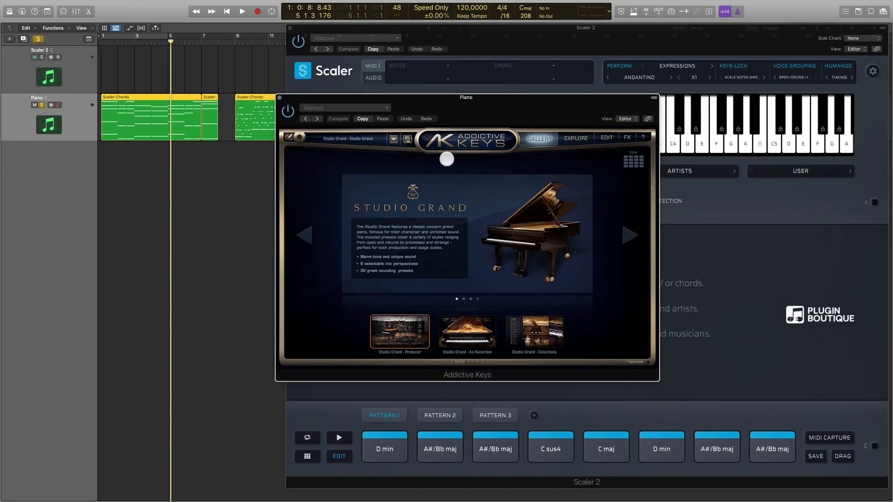
Hide the plug-in windows and audition the Scaler-Chords region at bar 9 of the Piano track.
key("v")
left_click(265, 59)
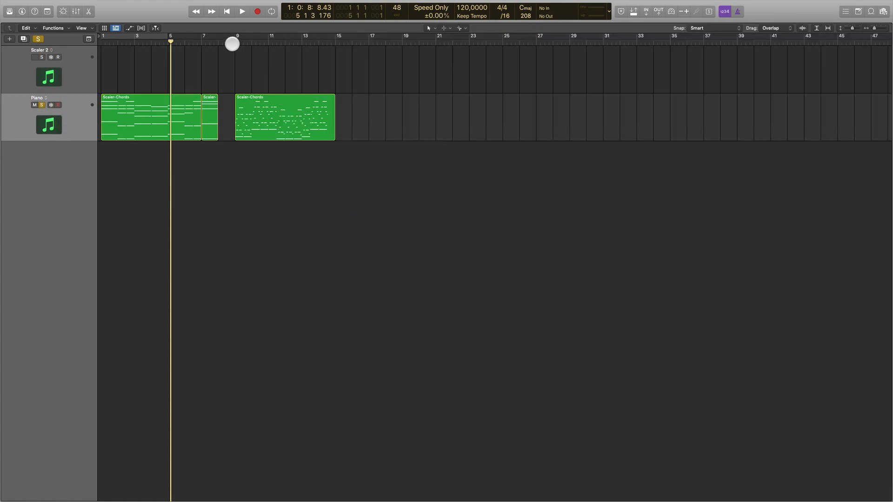
left_click(232, 44)
key("space")
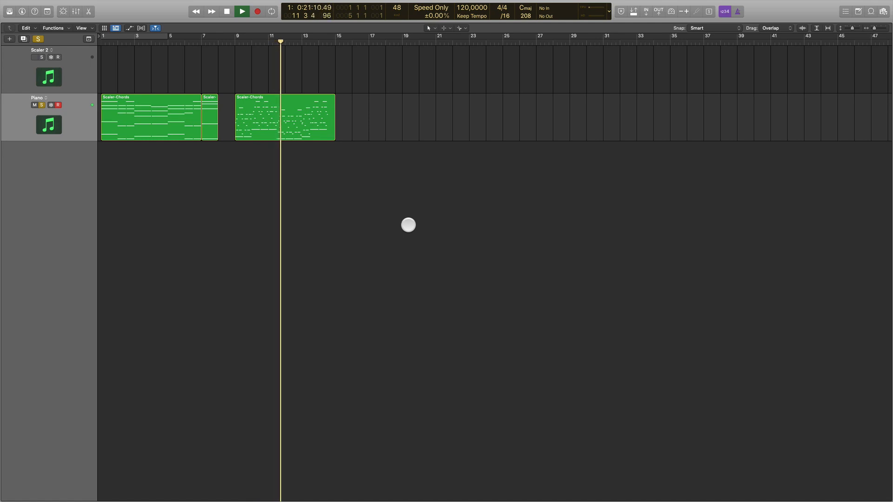
key("space")
Examine the notes of the bar 9 Scaler-Chords region in the Piano Roll and close the editor.
left_click(301, 122)
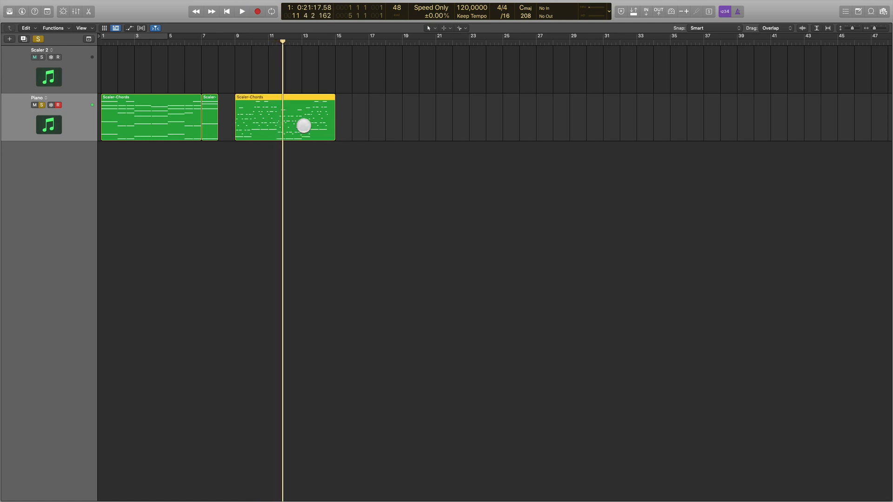
double_click(279, 116)
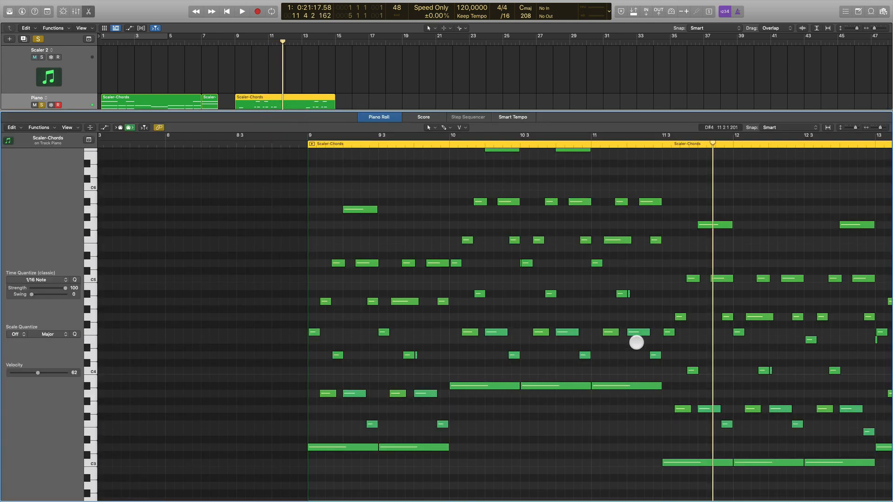
scroll(414, 288, "right", 8)
key("e")
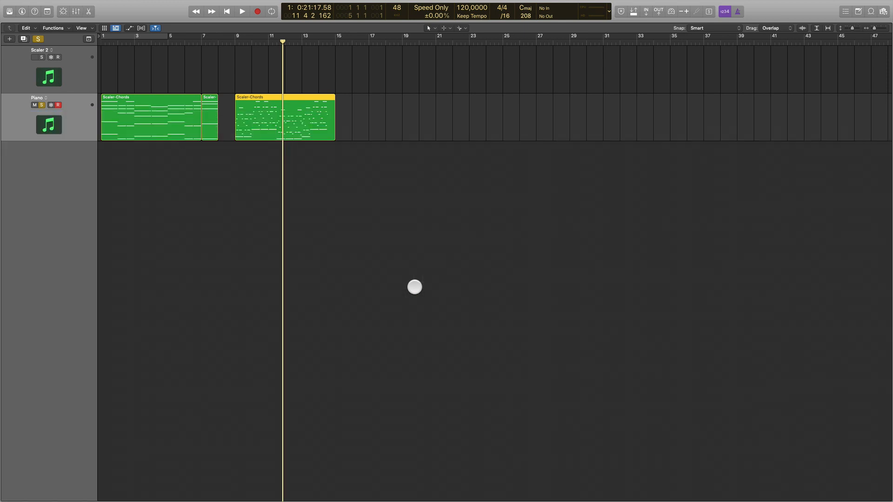
left_click(395, 208)
Return the playhead to bar 9, and bring back the plug-in windows with the Addictive Keys window closed.
left_click(237, 43)
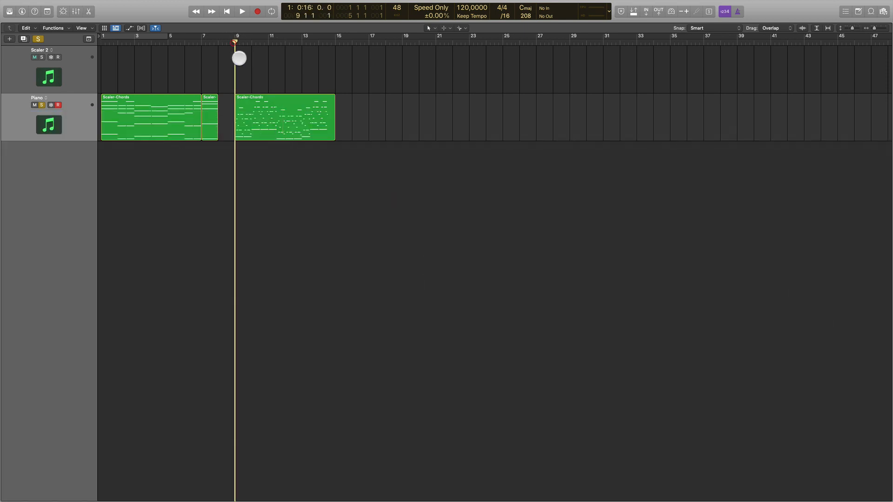
left_click(274, 135)
left_click(333, 209)
key("v")
left_click(278, 97)
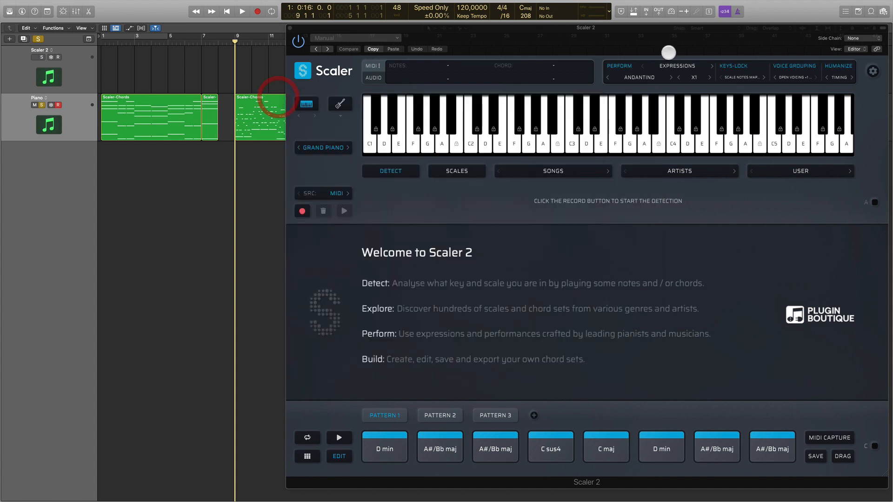